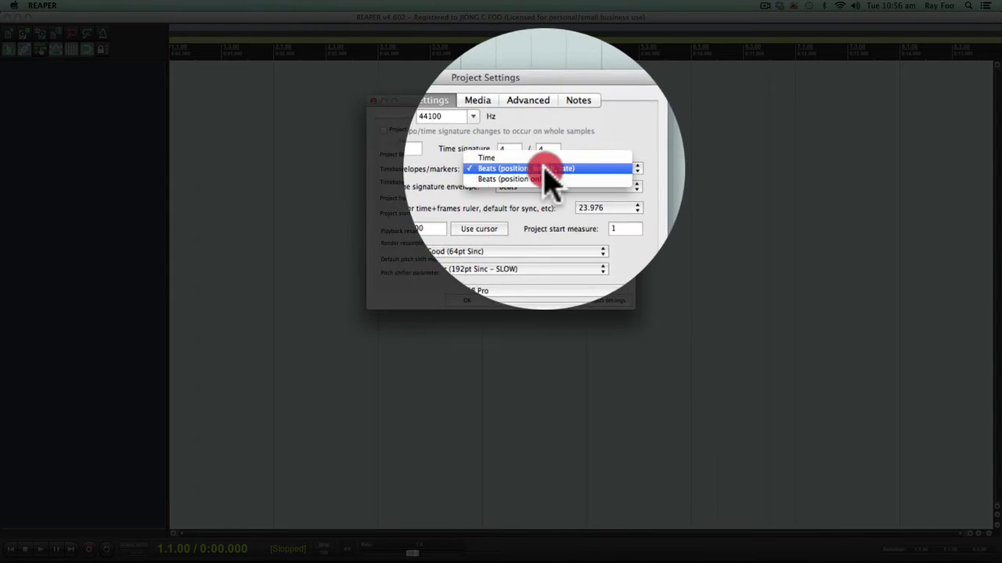
Set the project timebase for items/envelopes/markers to Beats (position, length, rate) and accept the project settings.
{"action": "left_click", "coordinate": [540, 175]}
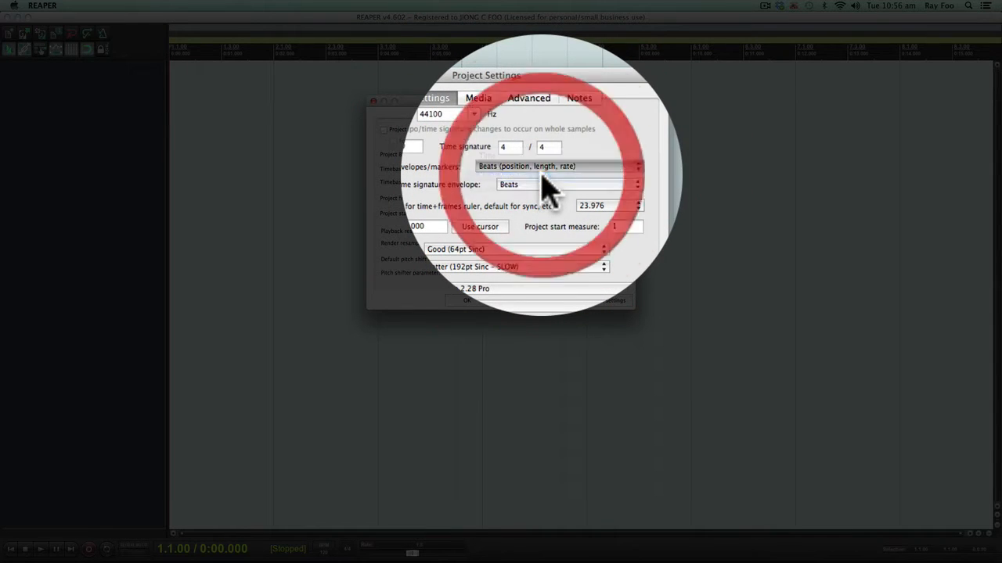
{"action": "left_click", "coordinate": [476, 300]}
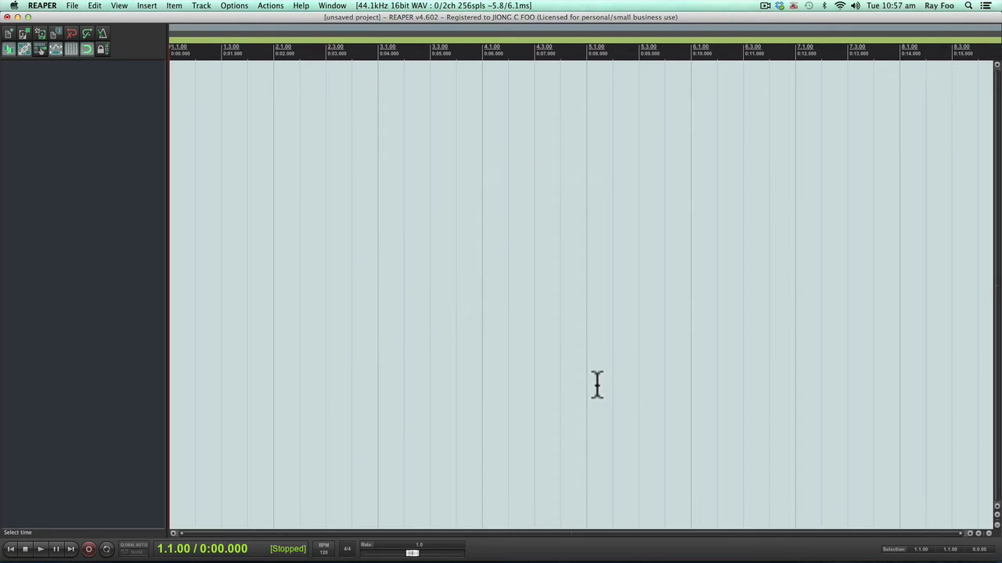
Import The Black Eyed Peas - I Gotta Feeling.mp3 from the -Downloads- folder in Finder at the project start and enlarge its track.
{"action": "key", "text": "super+Tab"}
{"action": "key", "text": "super+Tab"}
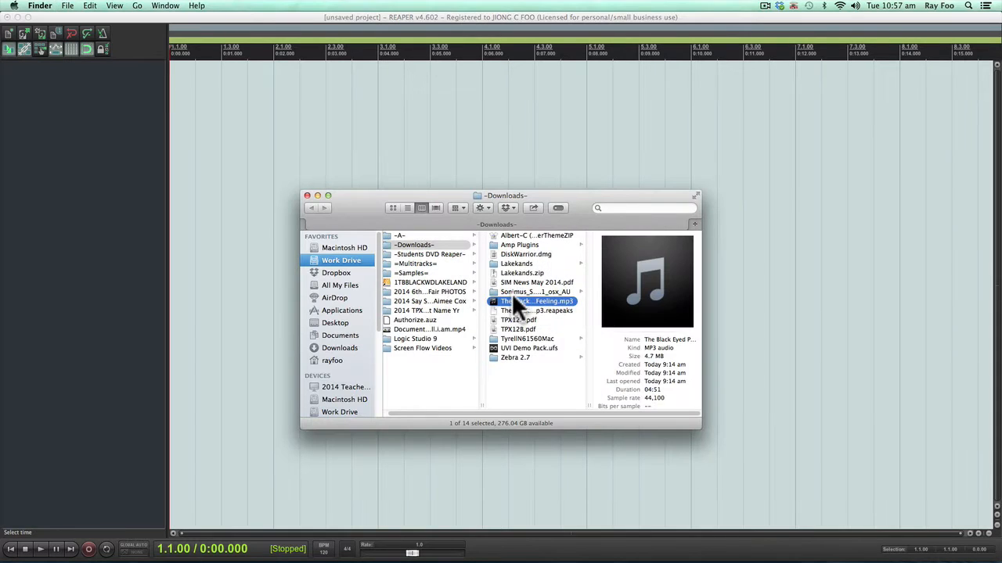
{"action": "left_click_drag", "start_coordinate": [513, 297], "coordinate": [250, 98]}
{"action": "left_click", "coordinate": [46, 114]}
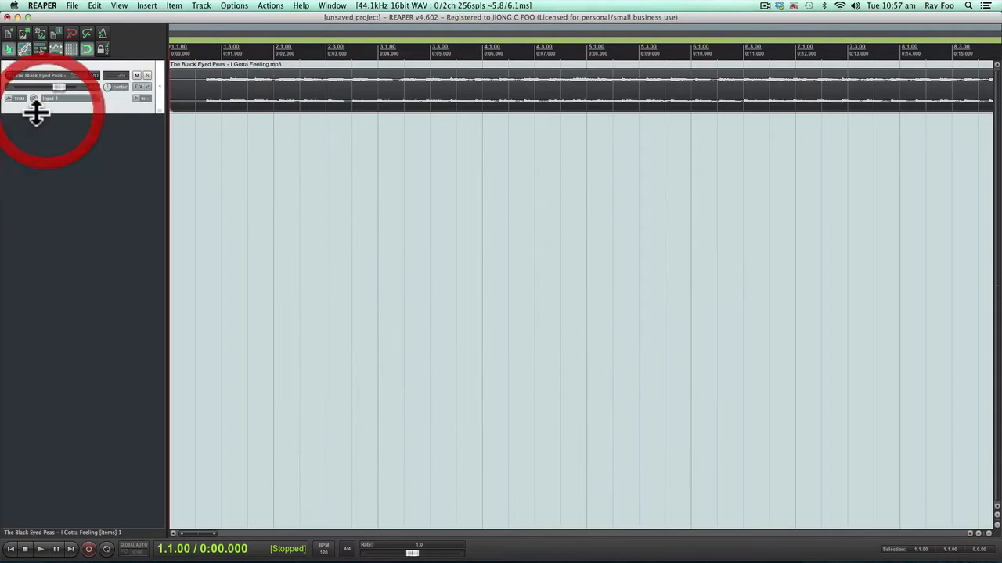
{"action": "left_click_drag", "start_coordinate": [36, 114], "coordinate": [63, 319]}
Split the song item just before its first transient, at about 0:00.710, and delete the silent part before it.
{"action": "scroll", "coordinate": [199, 132], "scroll_direction": "up", "scroll_amount": 4}
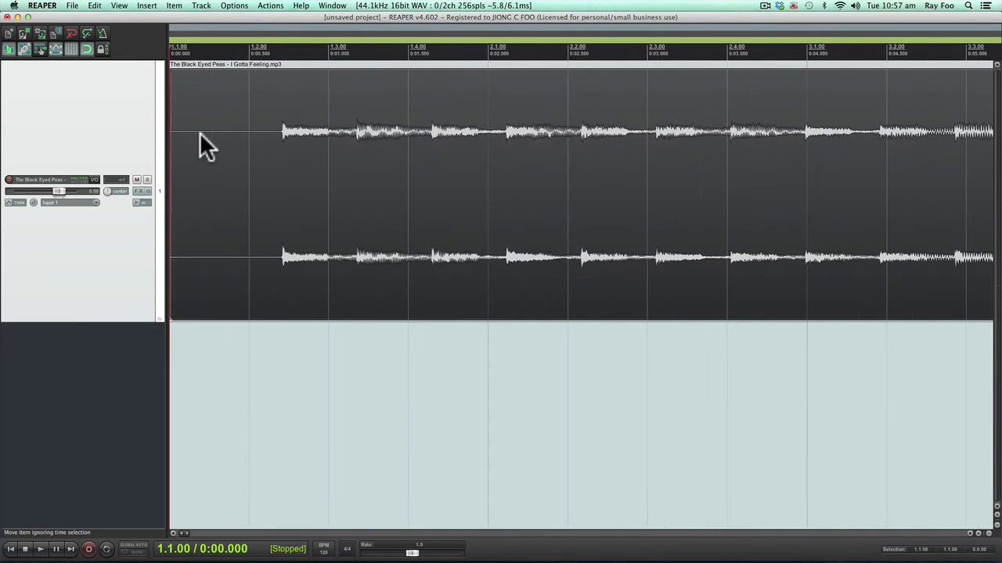
{"action": "left_click", "coordinate": [277, 137]}
{"action": "scroll", "coordinate": [275, 135], "scroll_direction": "up", "scroll_amount": 5}
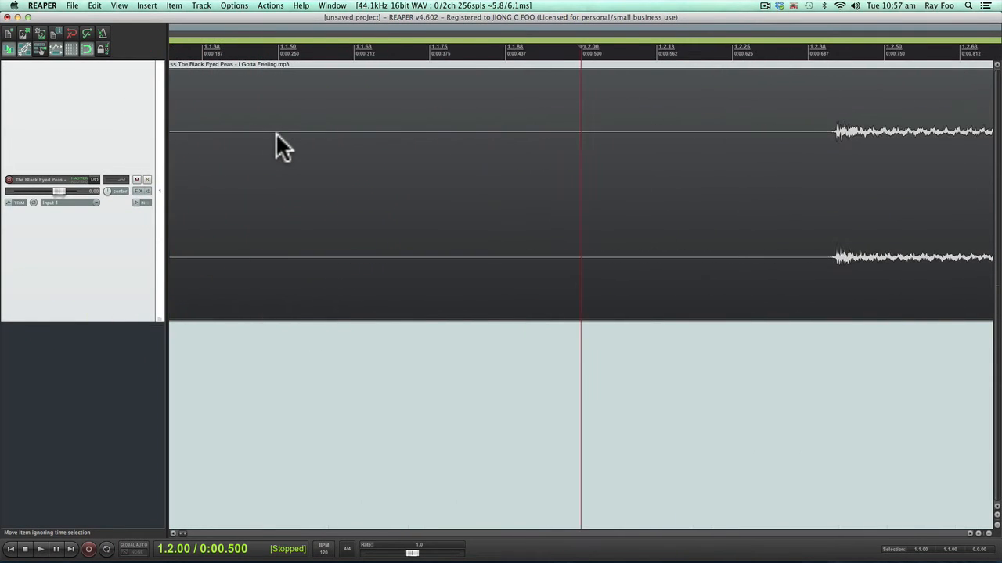
{"action": "scroll", "coordinate": [276, 132], "scroll_direction": "down", "scroll_amount": 5}
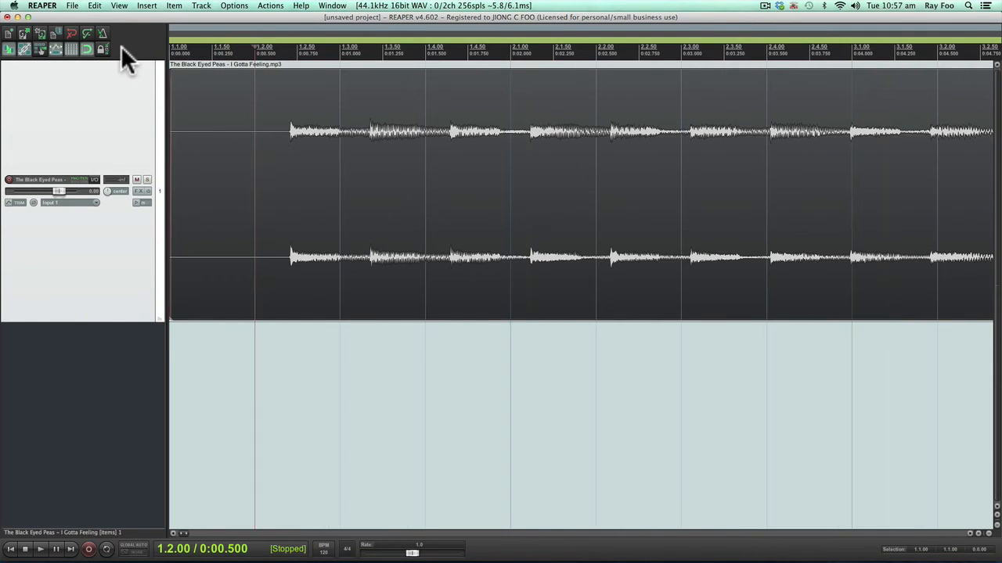
{"action": "left_click", "coordinate": [289, 122]}
{"action": "scroll", "coordinate": [288, 123], "scroll_direction": "up", "scroll_amount": 8}
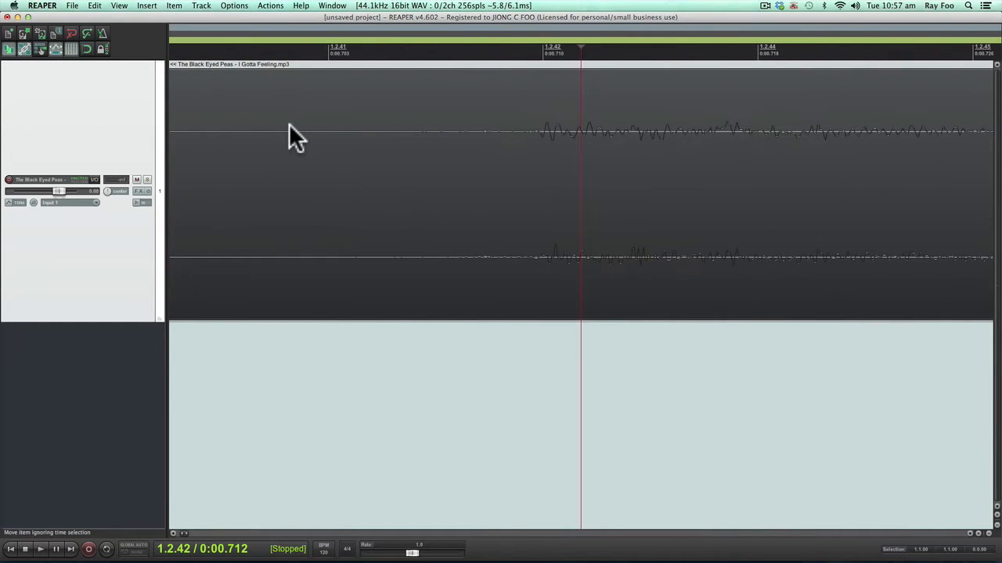
{"action": "left_click", "coordinate": [534, 135]}
{"action": "key", "text": "s"}
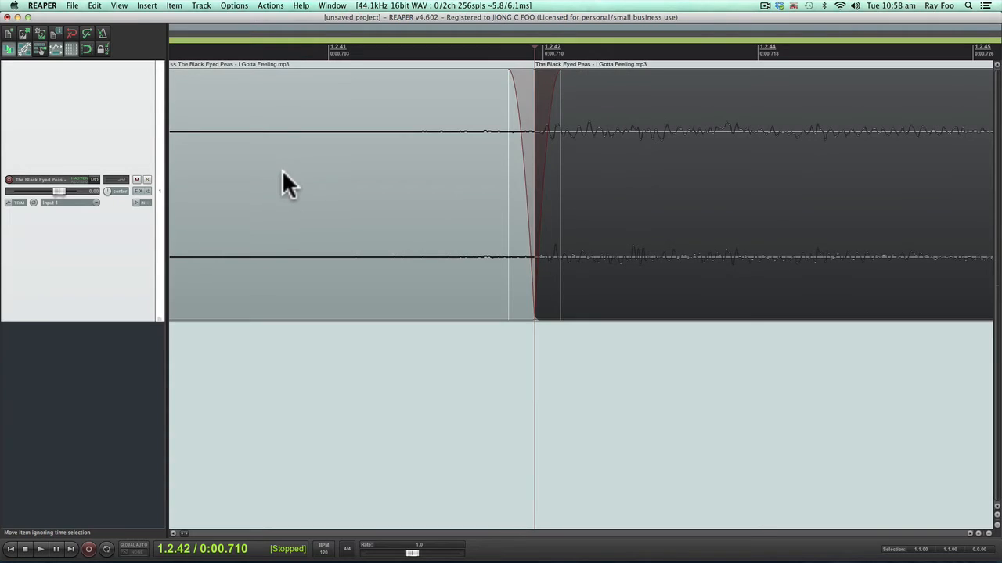
{"action": "left_click", "coordinate": [288, 184]}
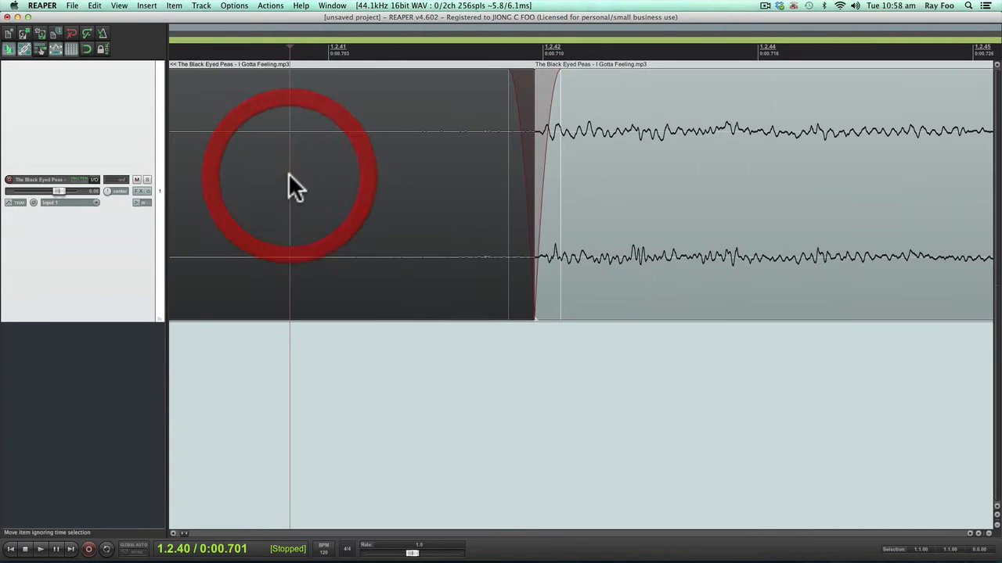
{"action": "key", "text": "Delete"}
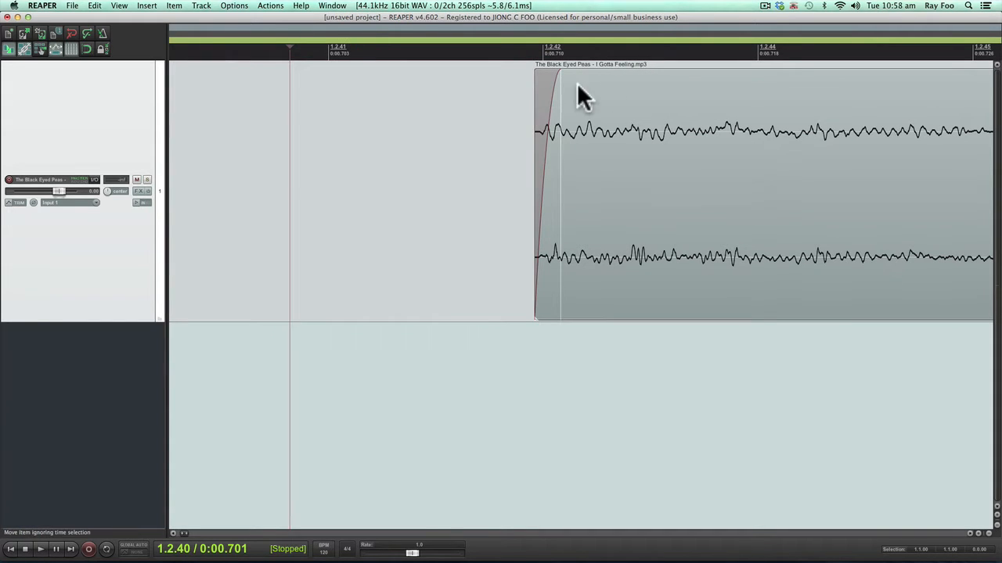
Remove the fade-in from the remaining song item and move the item to the project start at 1.1.00.
{"action": "left_click_drag", "start_coordinate": [551, 85], "coordinate": [500, 80]}
{"action": "scroll", "coordinate": [454, 121], "scroll_direction": "down", "scroll_amount": 6}
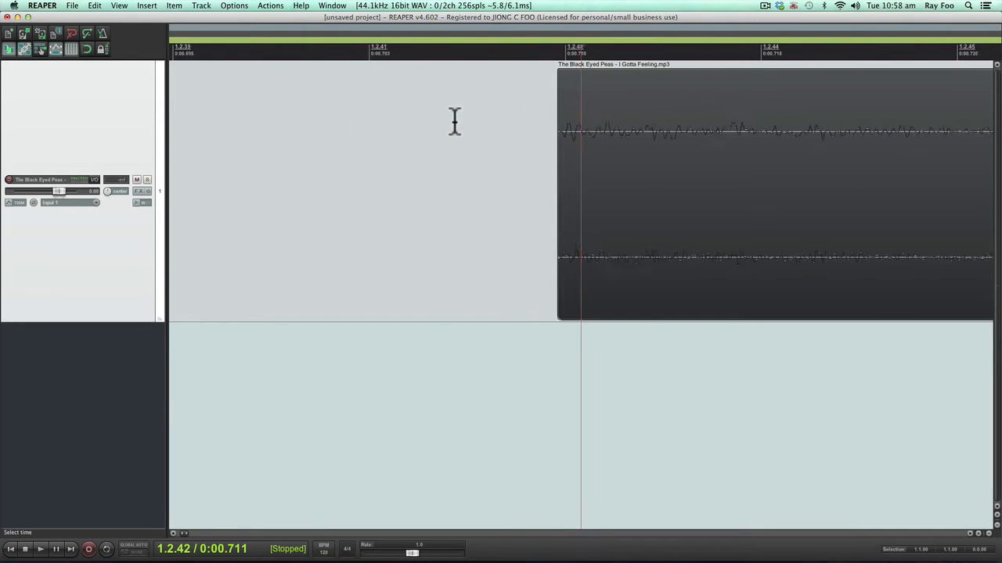
{"action": "left_click_drag", "start_coordinate": [611, 119], "coordinate": [165, 132]}
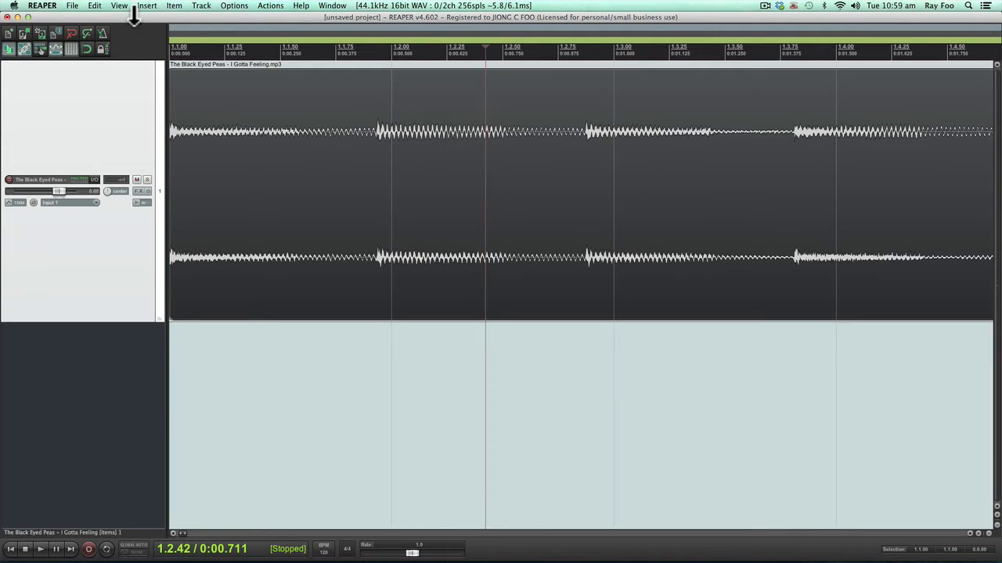
Show the project's tempo envelope on the master track.
{"action": "left_click", "coordinate": [119, 6]}
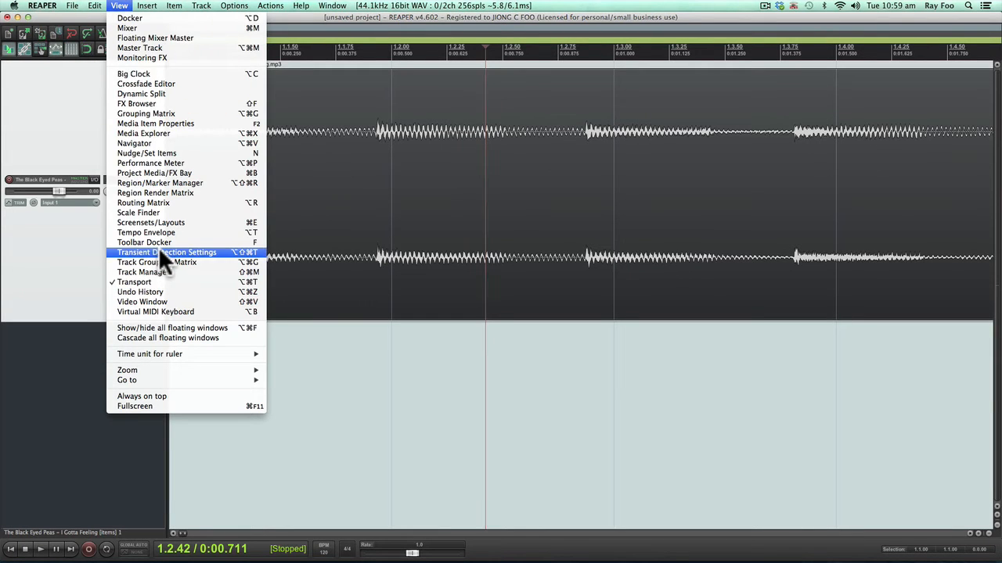
{"action": "left_click", "coordinate": [162, 229]}
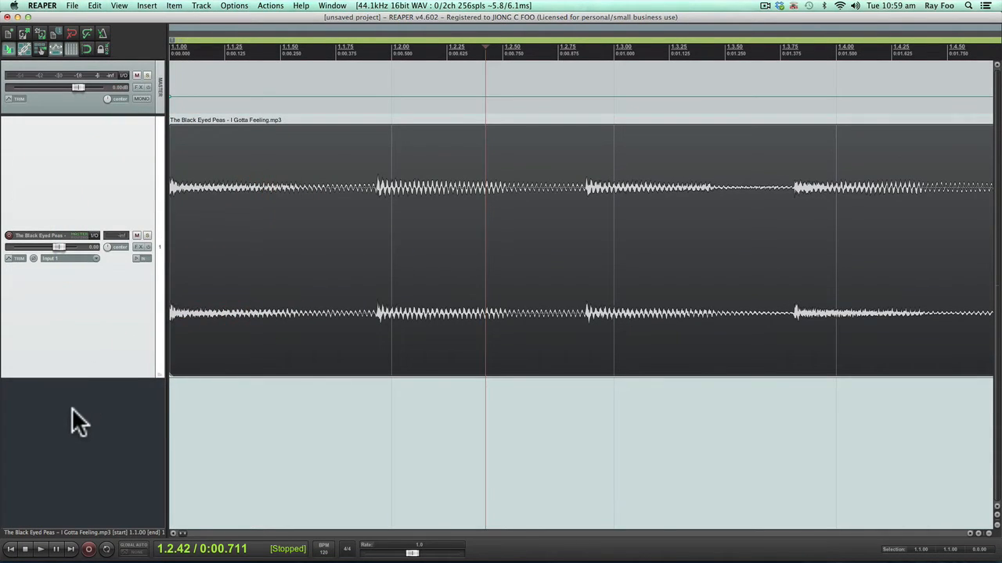
Add a new track below the song, insert a click source on it, and move the click item to 1.1.00.
{"action": "double_click", "coordinate": [72, 409]}
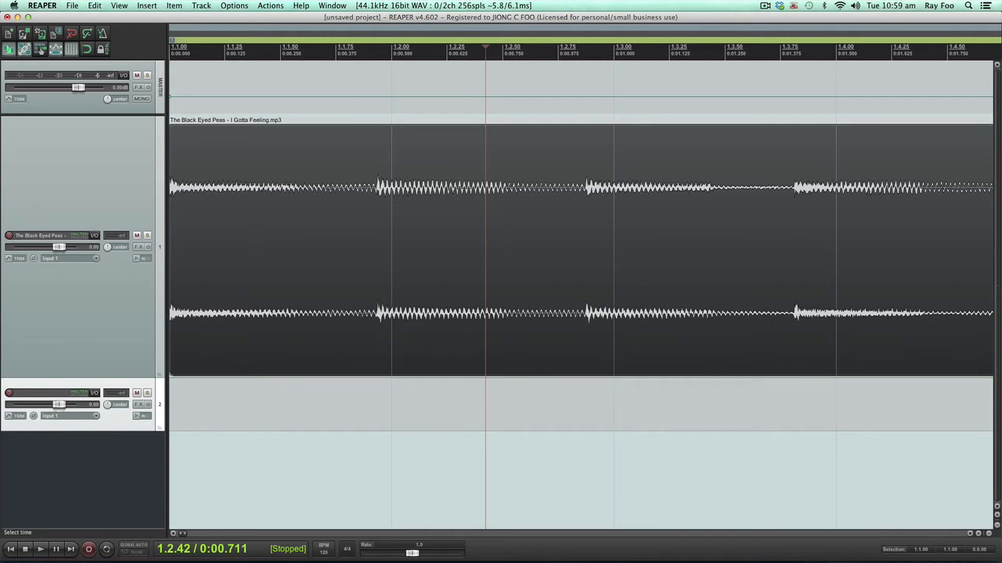
{"action": "left_click", "coordinate": [147, 6]}
{"action": "left_click", "coordinate": [161, 67]}
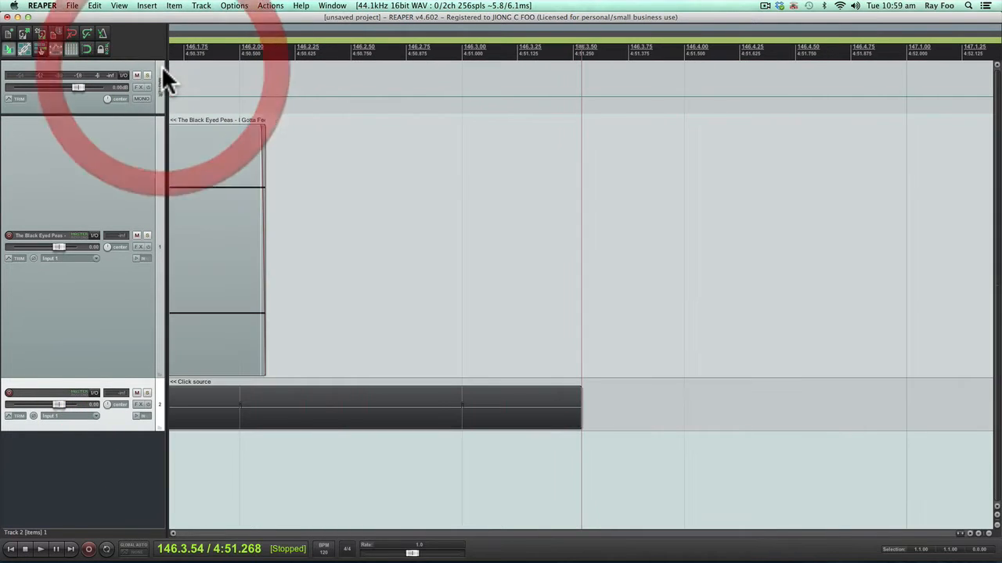
{"action": "scroll", "coordinate": [272, 220], "scroll_direction": "up", "scroll_amount": 1}
{"action": "key", "text": "Home"}
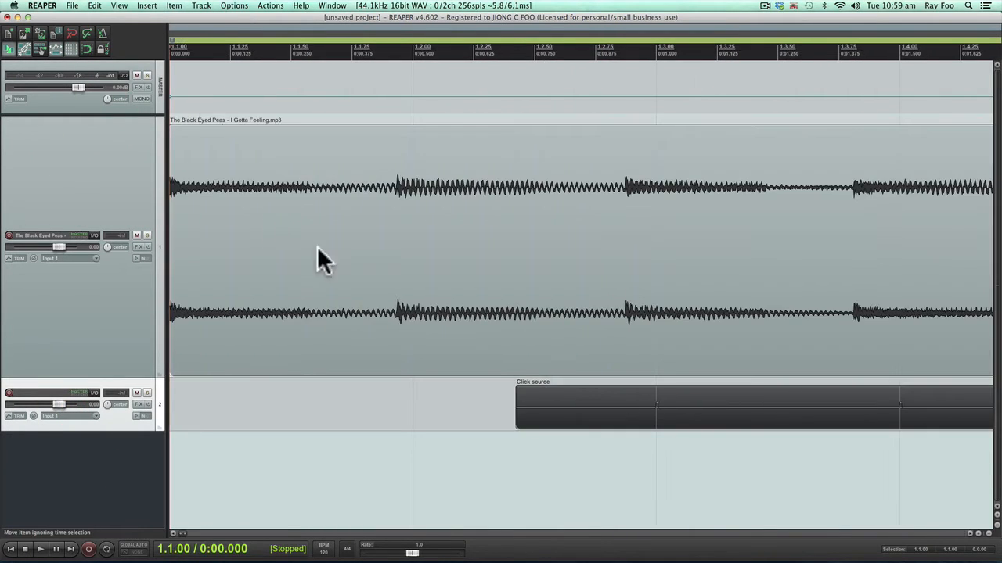
{"action": "left_click_drag", "start_coordinate": [654, 421], "coordinate": [306, 406]}
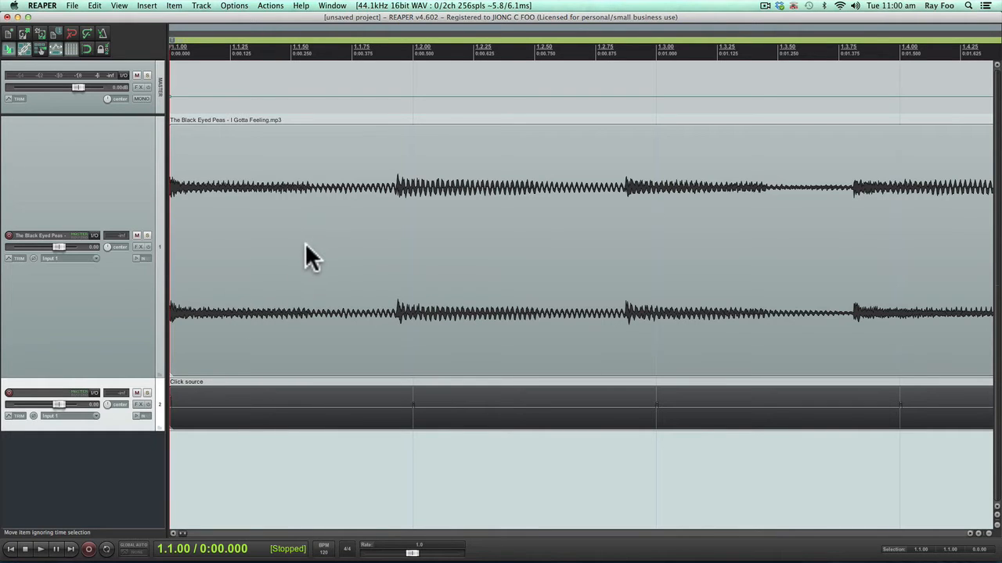
Play the project from the start to compare the song's beats with the click, and stop playback.
{"action": "key", "text": "space"}
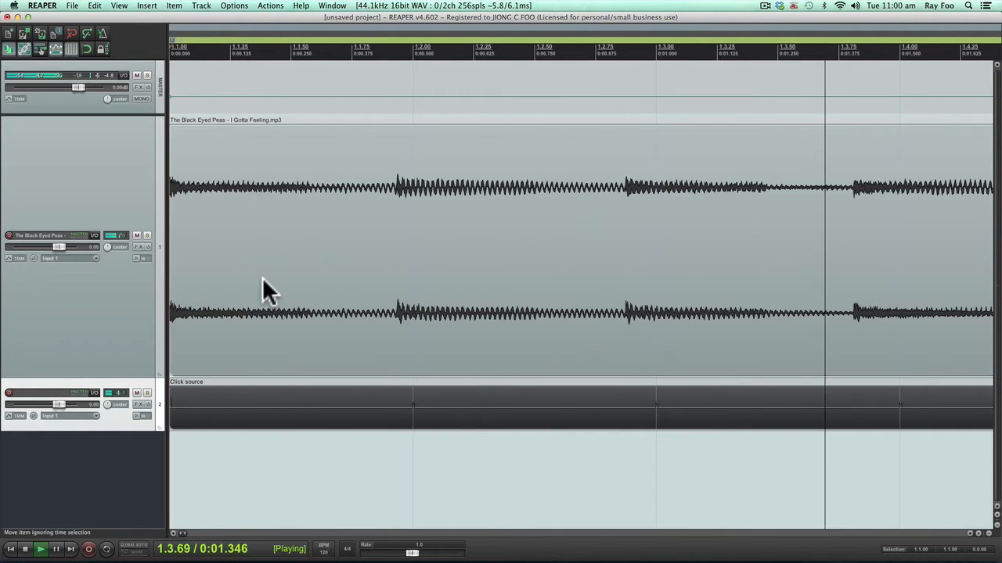
{"action": "key", "text": "space"}
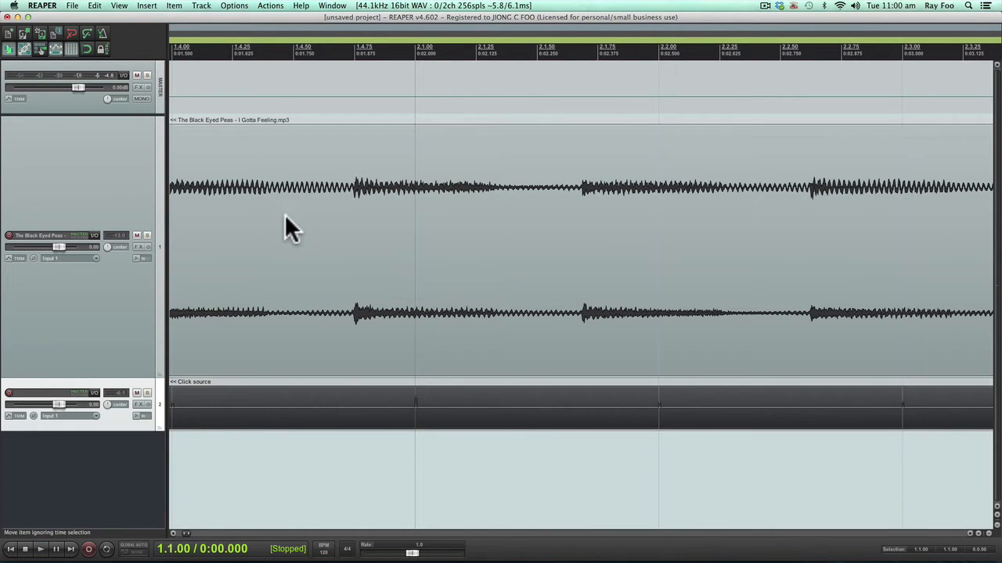
Make the master tempo envelope lane and the click track taller, and reduce the height of the song track.
{"action": "left_click", "coordinate": [96, 114]}
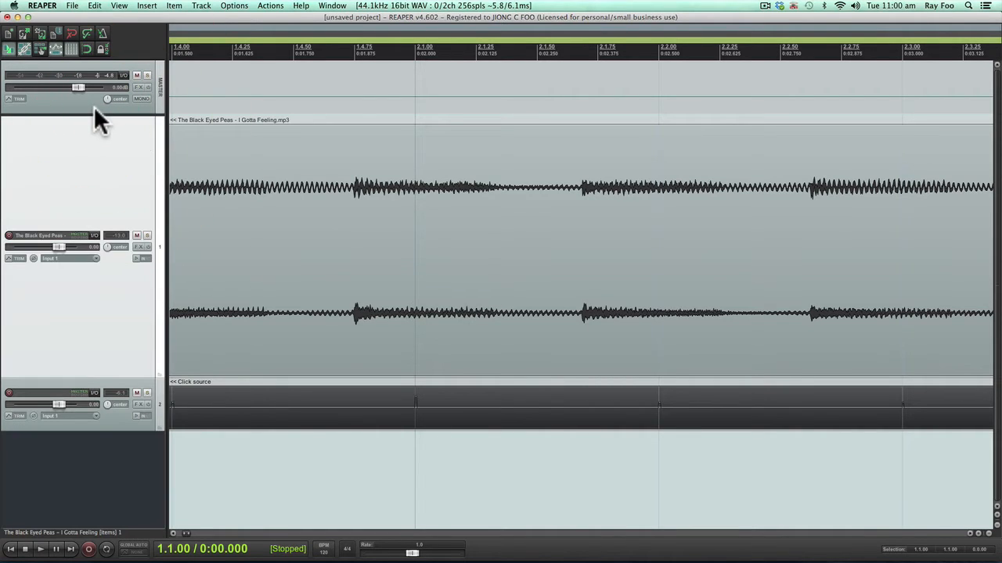
{"action": "left_click_drag", "start_coordinate": [93, 115], "coordinate": [94, 206]}
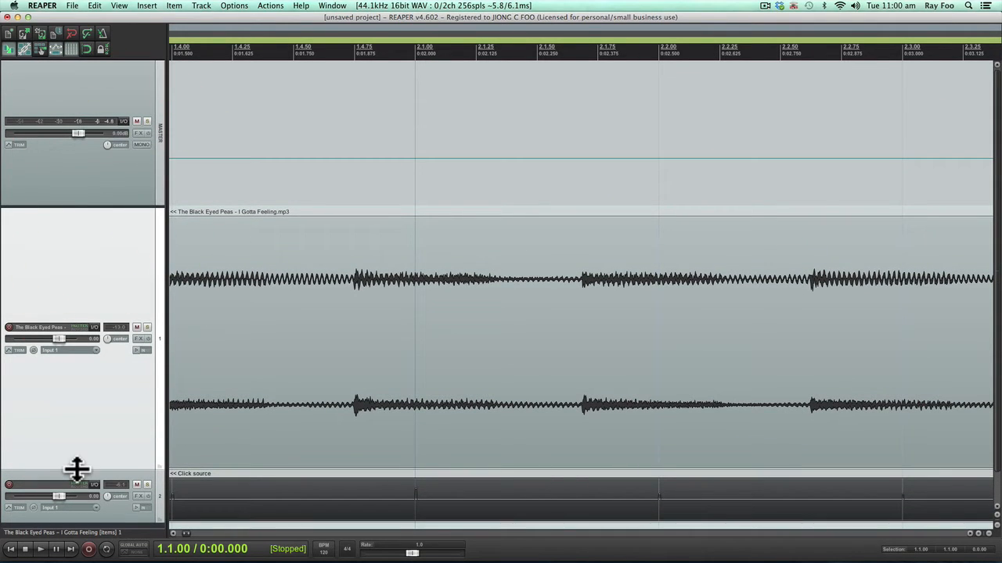
{"action": "left_click_drag", "start_coordinate": [76, 469], "coordinate": [85, 353]}
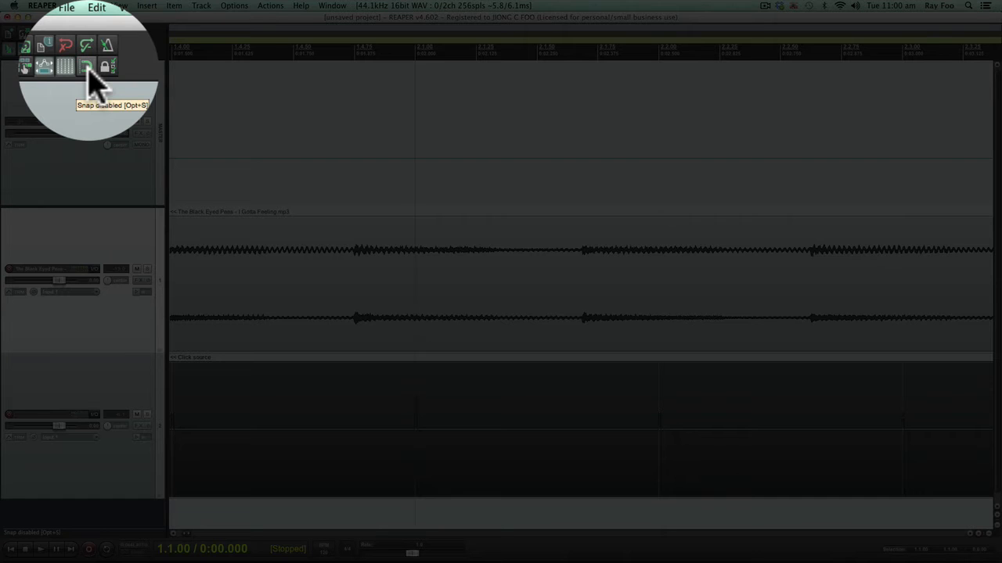
Enable snapping and insert a tempo envelope point on every beat from 1.2.00 through 5.1.00.
{"action": "left_click", "coordinate": [86, 49]}
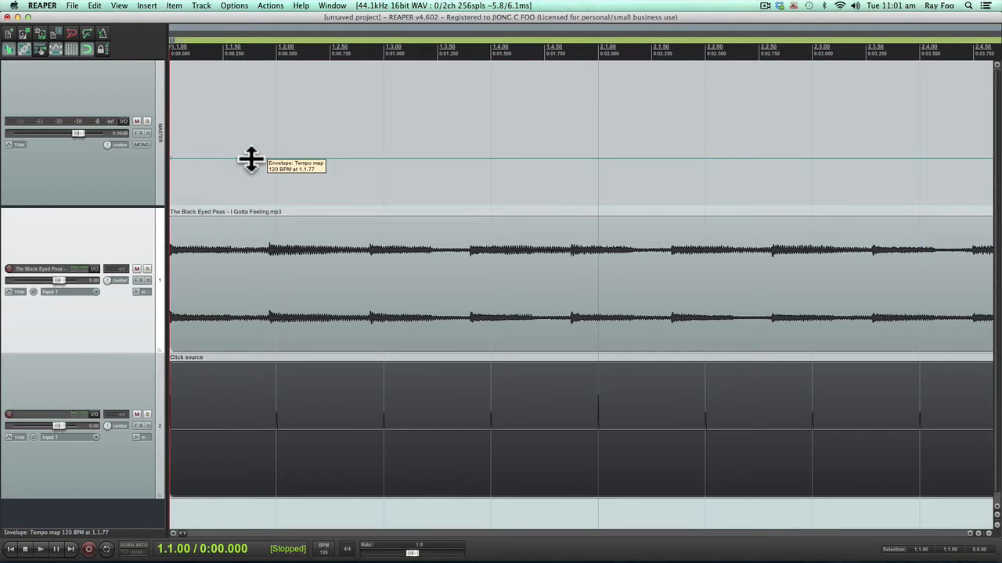
{"action": "key", "text": "shift"}
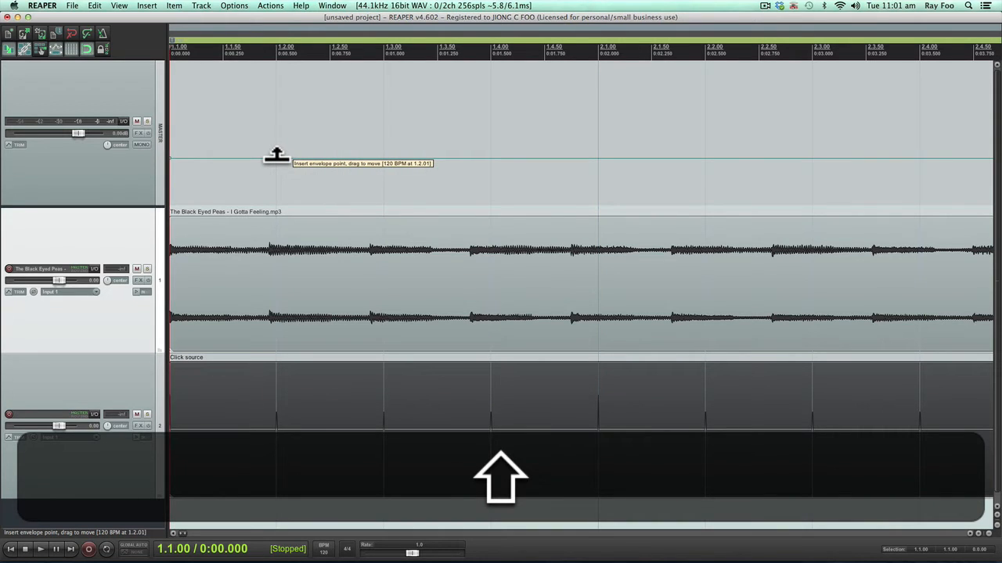
{"action": "left_click", "coordinate": [277, 159], "text": "shift"}
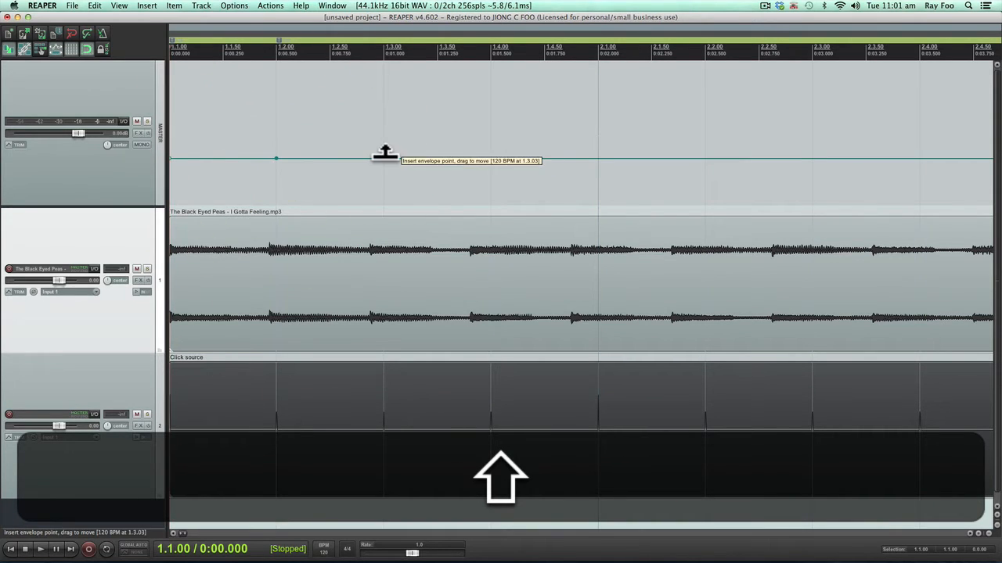
{"action": "left_click", "coordinate": [384, 159], "text": "shift"}
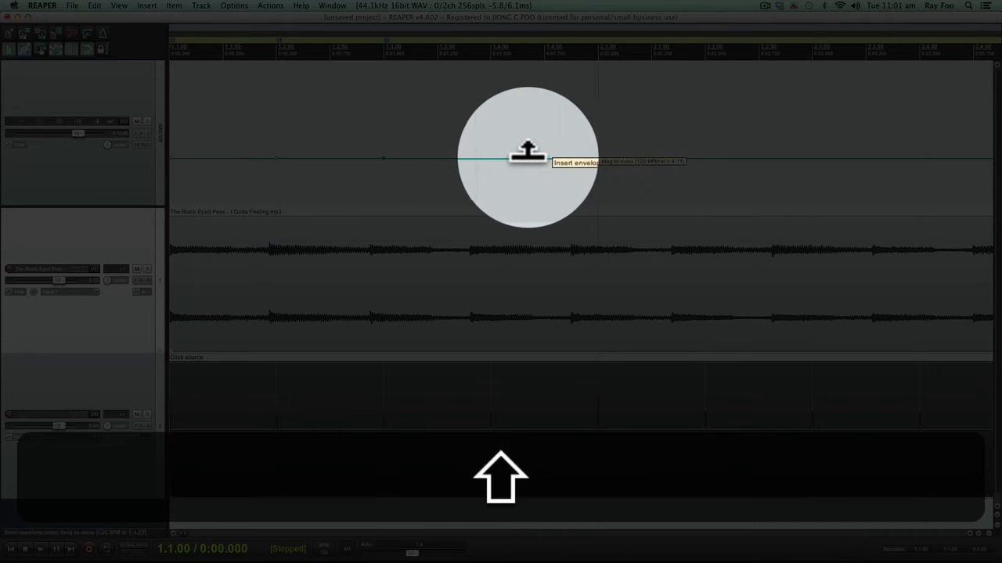
{"action": "left_click", "coordinate": [491, 158], "text": "shift"}
{"action": "scroll", "coordinate": [491, 159], "scroll_direction": "down", "scroll_amount": 5}
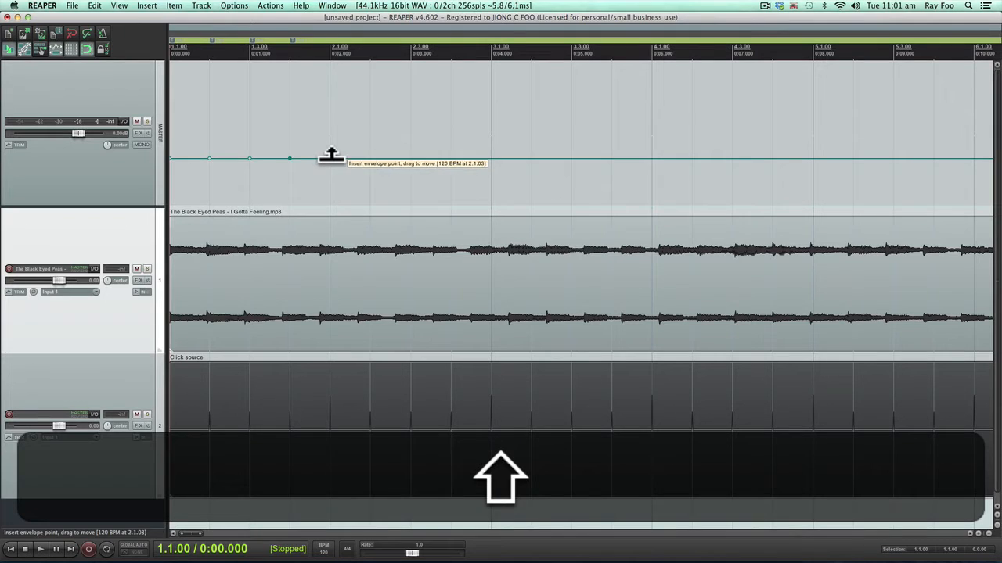
{"action": "left_click", "coordinate": [330, 159], "text": "shift"}
{"action": "left_click", "coordinate": [371, 159], "text": "shift"}
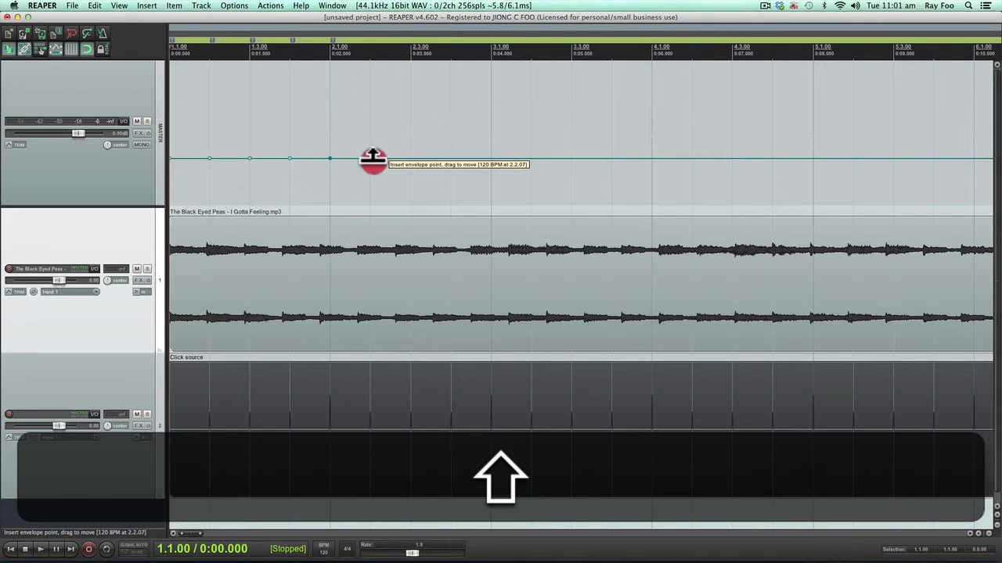
{"action": "left_click", "coordinate": [410, 159], "text": "shift"}
{"action": "left_click", "coordinate": [451, 159], "text": "shift"}
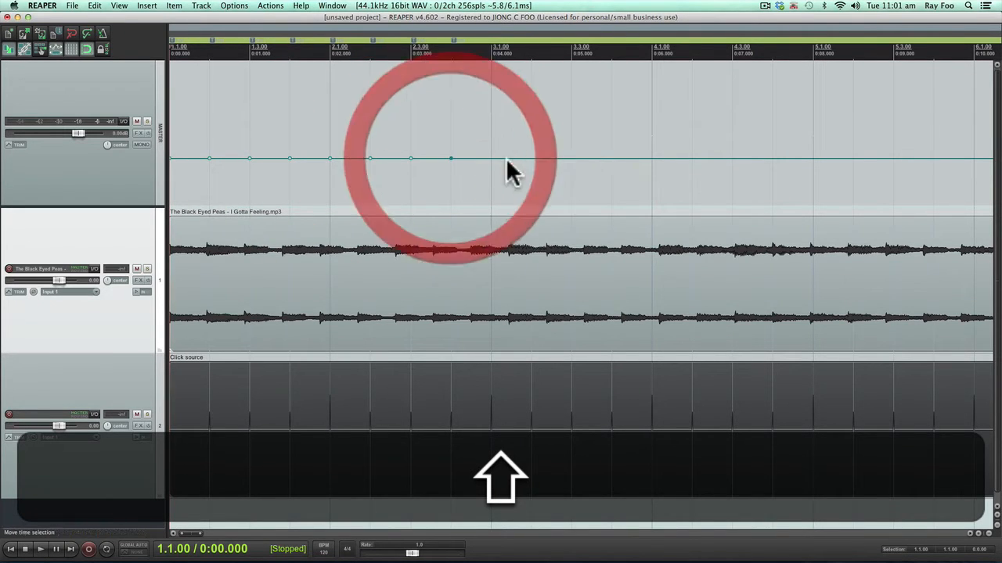
{"action": "left_click", "coordinate": [490, 159], "text": "shift"}
{"action": "left_click", "coordinate": [531, 159], "text": "shift"}
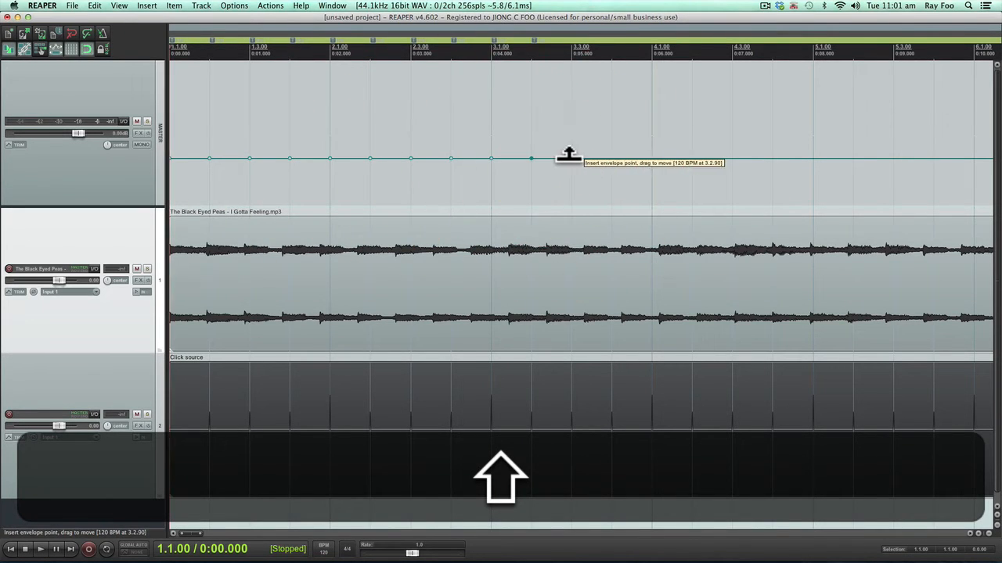
{"action": "left_click", "coordinate": [571, 159], "text": "shift"}
{"action": "left_click", "coordinate": [611, 159], "text": "shift"}
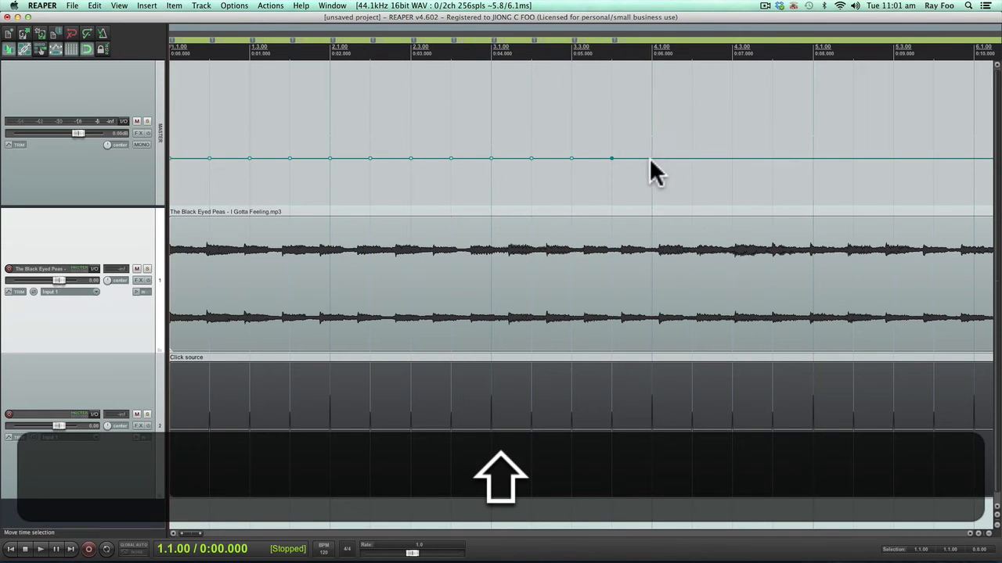
{"action": "left_click", "coordinate": [652, 159], "text": "shift"}
{"action": "left_click", "coordinate": [691, 159], "text": "shift"}
{"action": "left_click", "coordinate": [732, 159], "text": "shift"}
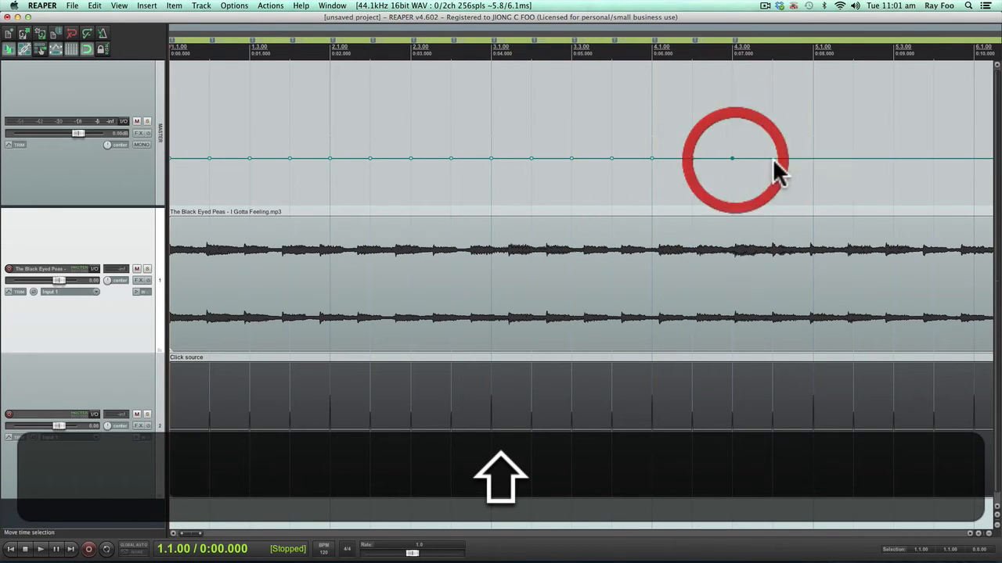
{"action": "left_click", "coordinate": [772, 159], "text": "shift"}
{"action": "left_click", "coordinate": [812, 159], "text": "shift"}
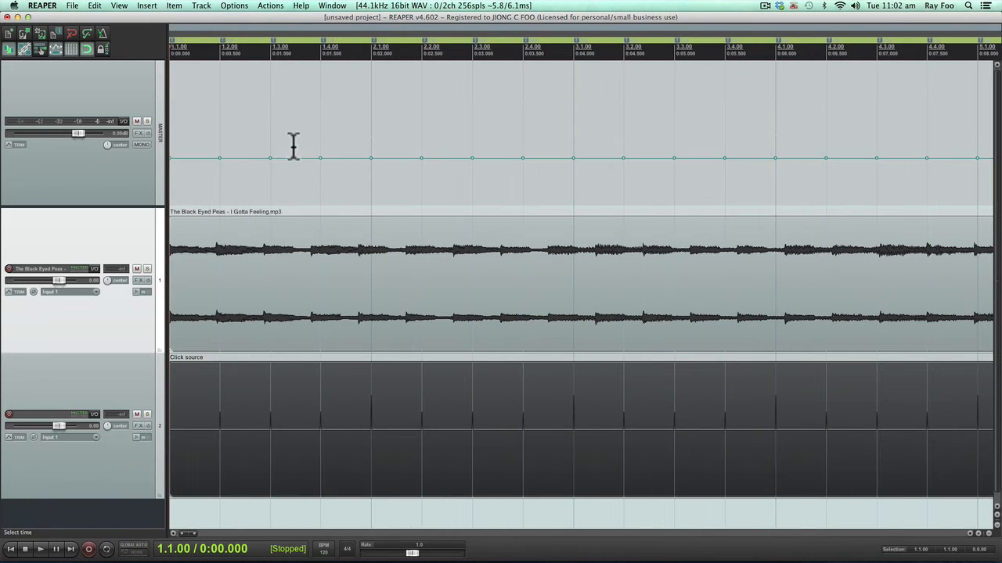
Turn off snapping and place the edit cursor on the song's second beat transient at 1.1.92.
{"action": "scroll", "coordinate": [276, 159], "scroll_direction": "down", "scroll_amount": 2}
{"action": "scroll", "coordinate": [276, 159], "scroll_direction": "up", "scroll_amount": 3}
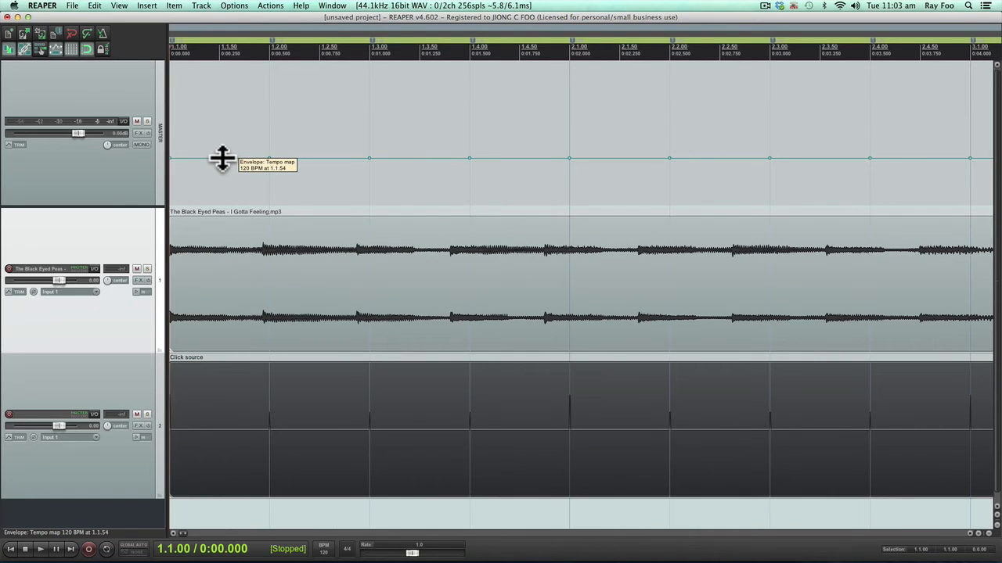
{"action": "left_click", "coordinate": [223, 158]}
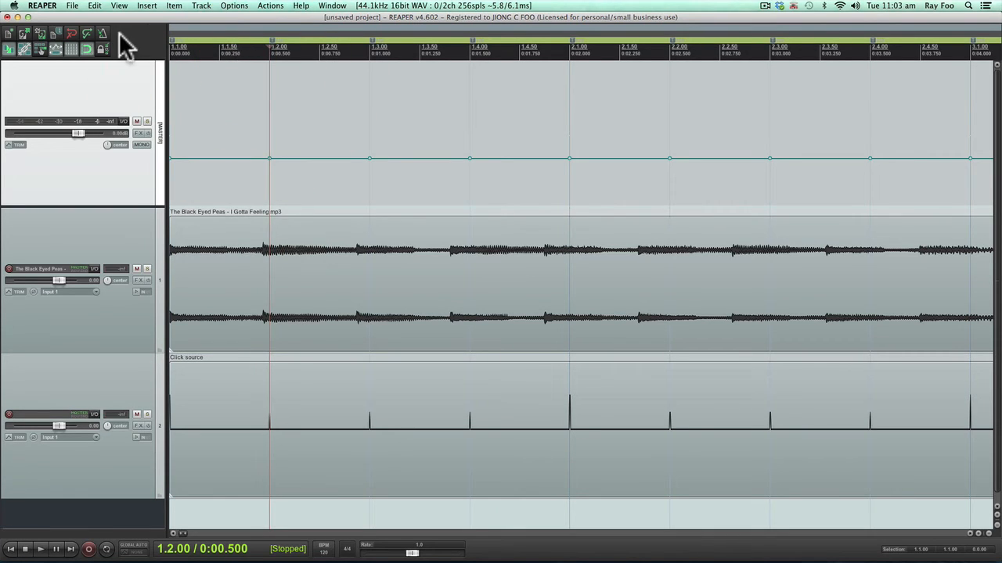
{"action": "left_click", "coordinate": [234, 49]}
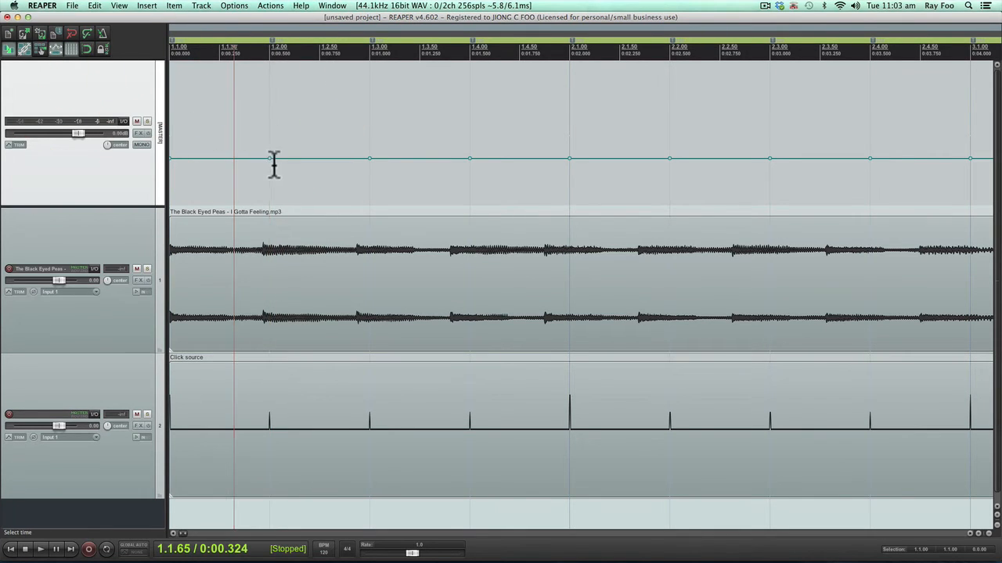
{"action": "scroll", "coordinate": [260, 242], "scroll_direction": "up", "scroll_amount": 5}
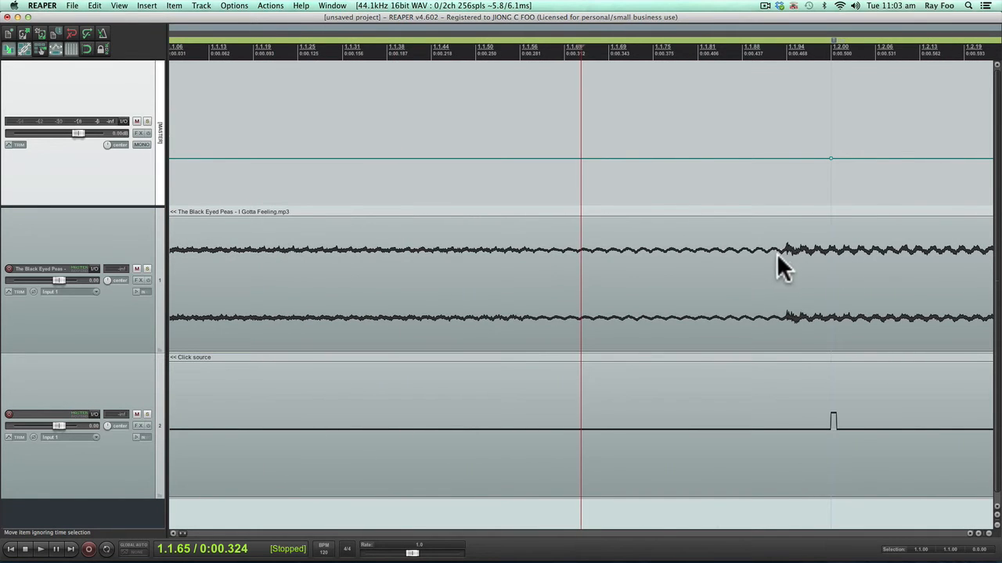
{"action": "left_click", "coordinate": [777, 254]}
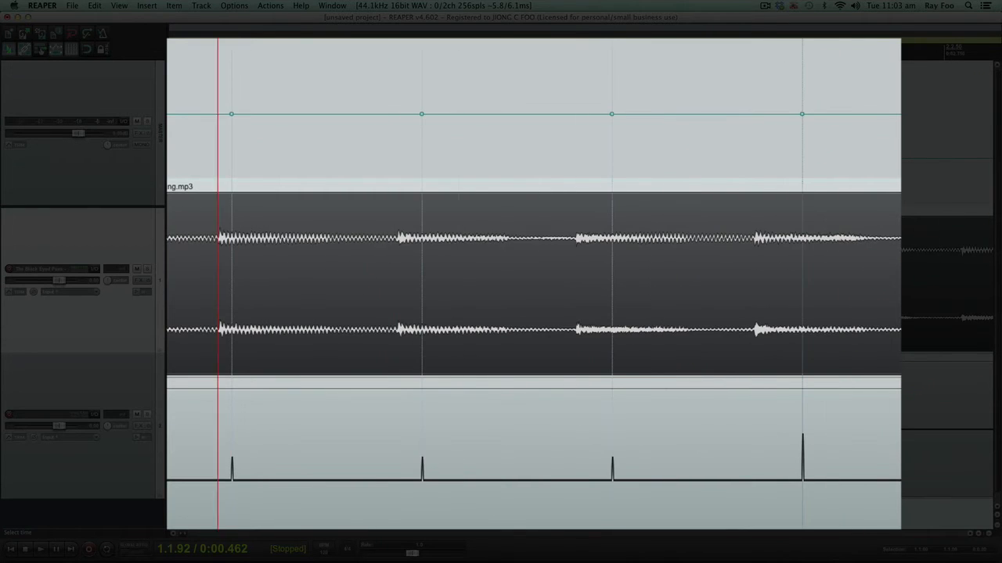
Raise the tempo envelope segments one by one from 1.1.00 to 2.3.00 until each grid line and click meets the song's beat.
{"action": "left_click", "coordinate": [216, 163]}
{"action": "left_click_drag", "start_coordinate": [205, 115], "coordinate": [206, 109]}
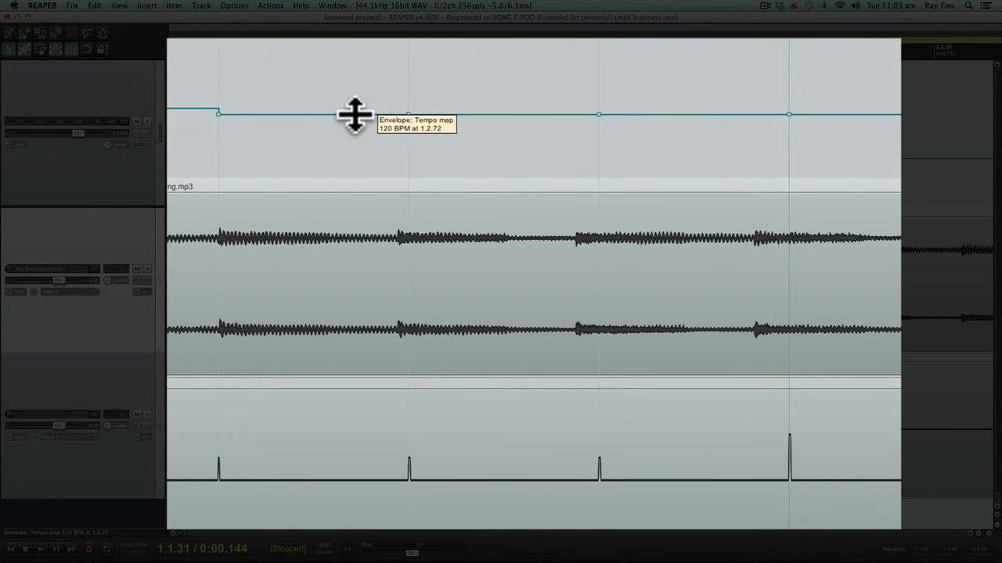
{"action": "left_click_drag", "start_coordinate": [353, 112], "coordinate": [353, 110]}
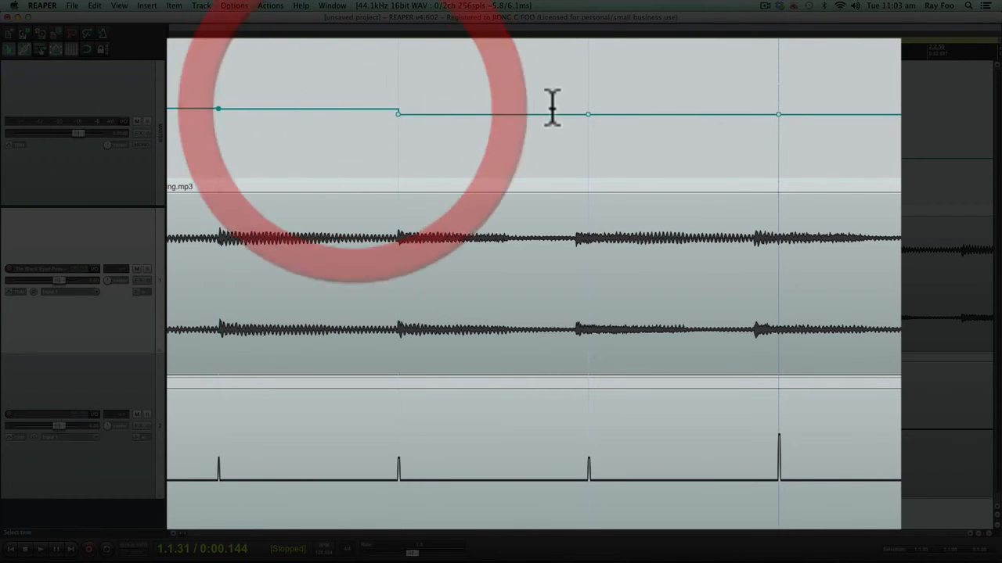
{"action": "left_click_drag", "start_coordinate": [539, 112], "coordinate": [538, 106]}
{"action": "left_click_drag", "start_coordinate": [677, 112], "coordinate": [678, 107]}
{"action": "left_click_drag", "start_coordinate": [867, 115], "coordinate": [868, 109]}
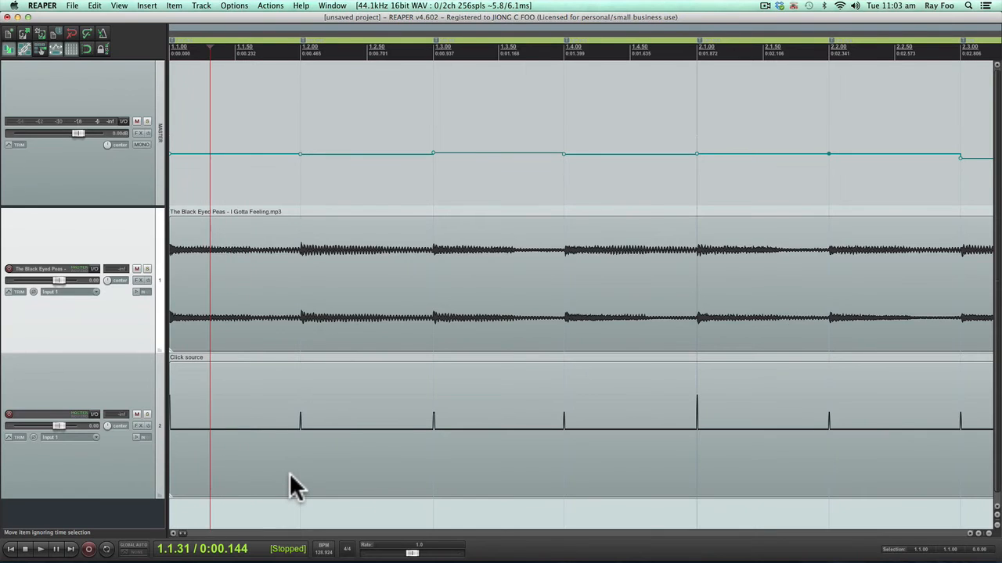
Raise the tempo envelope segments from 2.3.00 to 3.2.00 so the grid and clicks align with the song's transients.
{"action": "scroll", "coordinate": [290, 473], "scroll_direction": "down", "scroll_amount": 1}
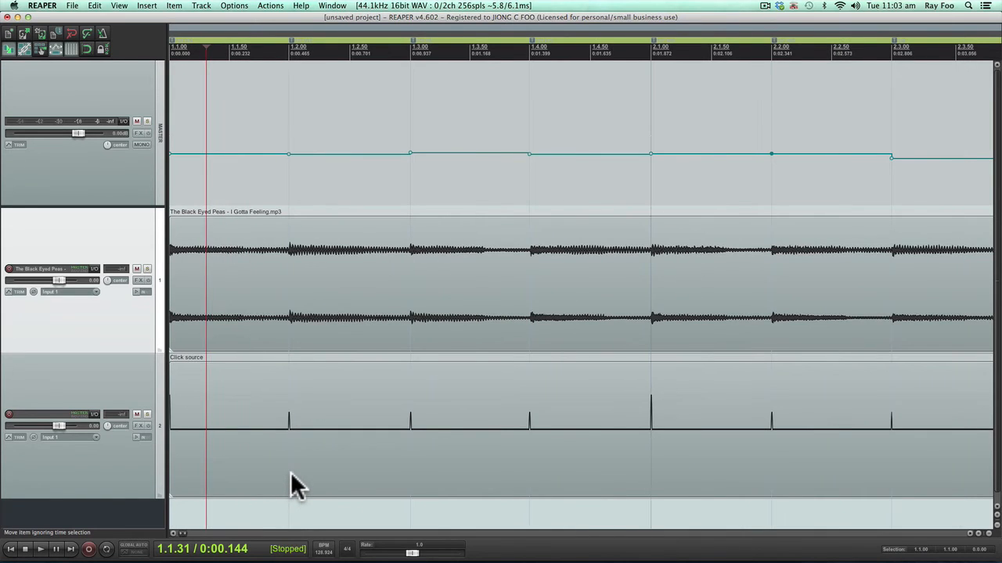
{"action": "left_click", "coordinate": [409, 533]}
{"action": "scroll", "coordinate": [429, 215], "scroll_direction": "down", "scroll_amount": 1}
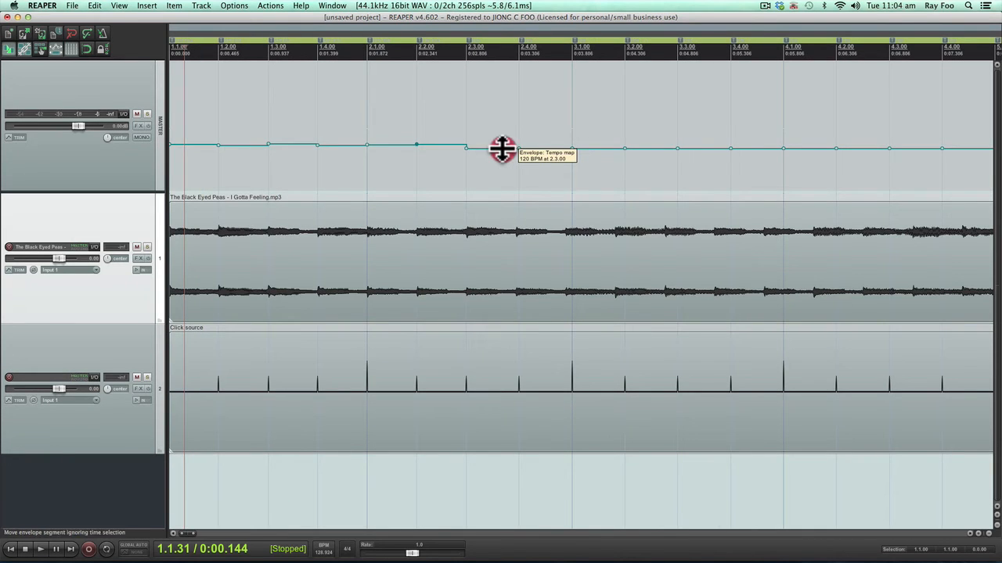
{"action": "left_click_drag", "start_coordinate": [501, 148], "coordinate": [595, 153]}
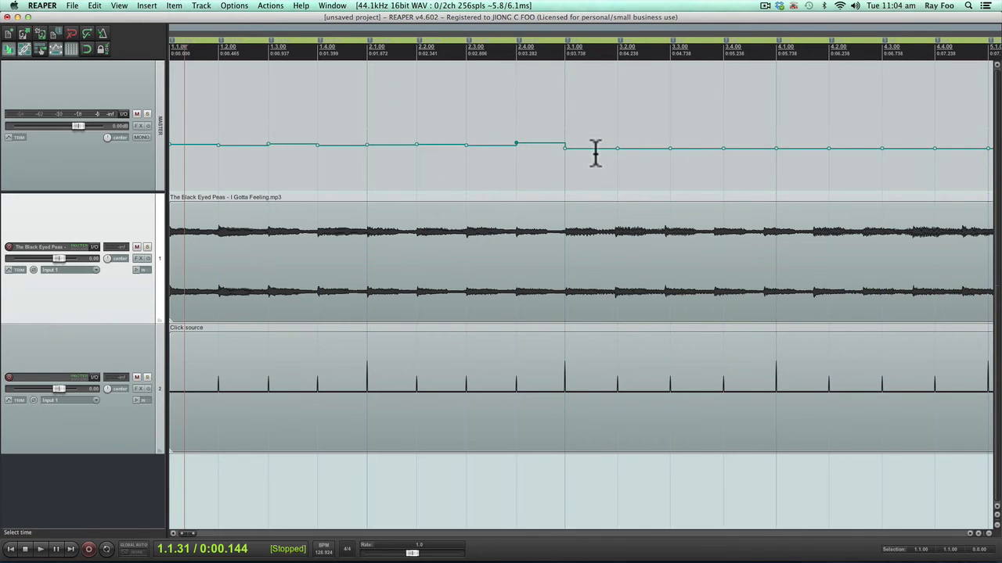
{"action": "scroll", "coordinate": [621, 221], "scroll_direction": "up", "scroll_amount": 3}
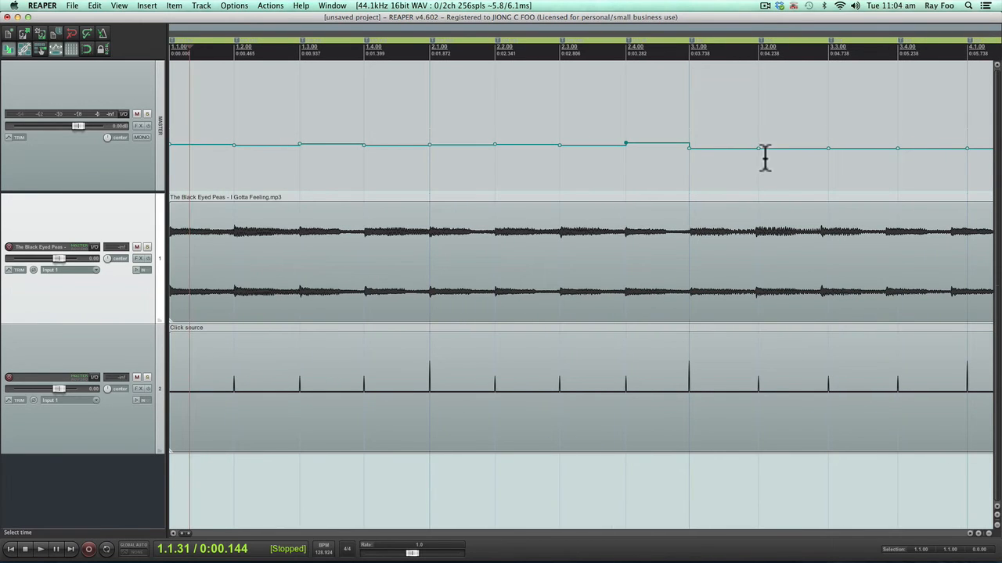
{"action": "left_click", "coordinate": [746, 149]}
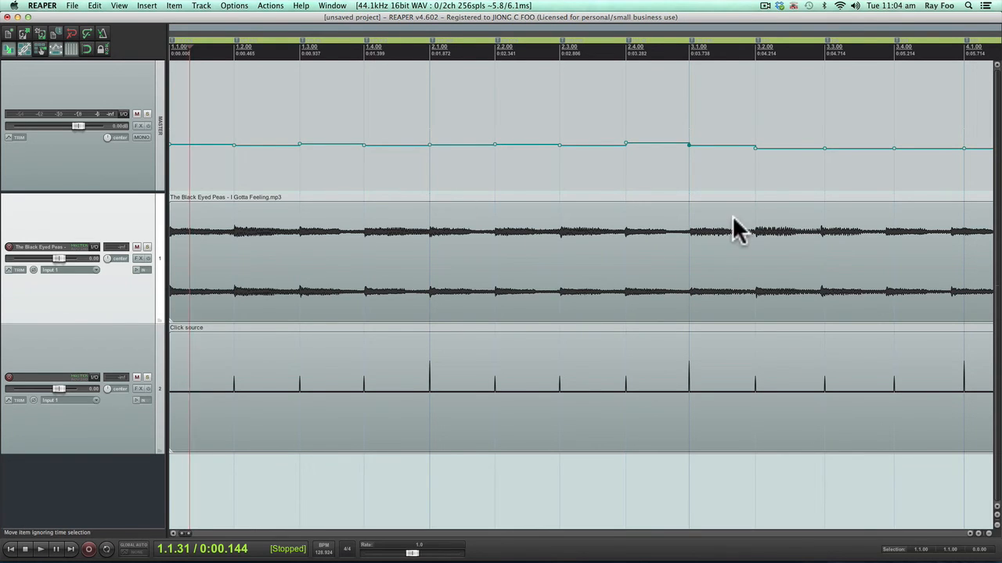
Examine the alignment of the song's beats and the clicks in the following bars up to bar 10, and return to the start.
{"action": "scroll", "coordinate": [733, 220], "scroll_direction": "up", "scroll_amount": 3}
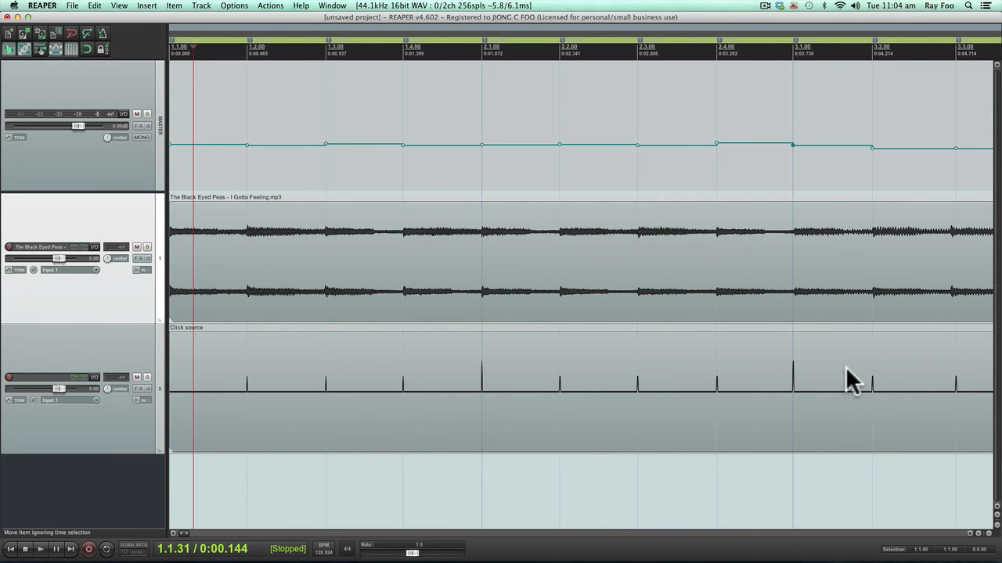
{"action": "left_click", "coordinate": [772, 533]}
{"action": "left_click", "coordinate": [772, 533]}
{"action": "left_click", "coordinate": [771, 533]}
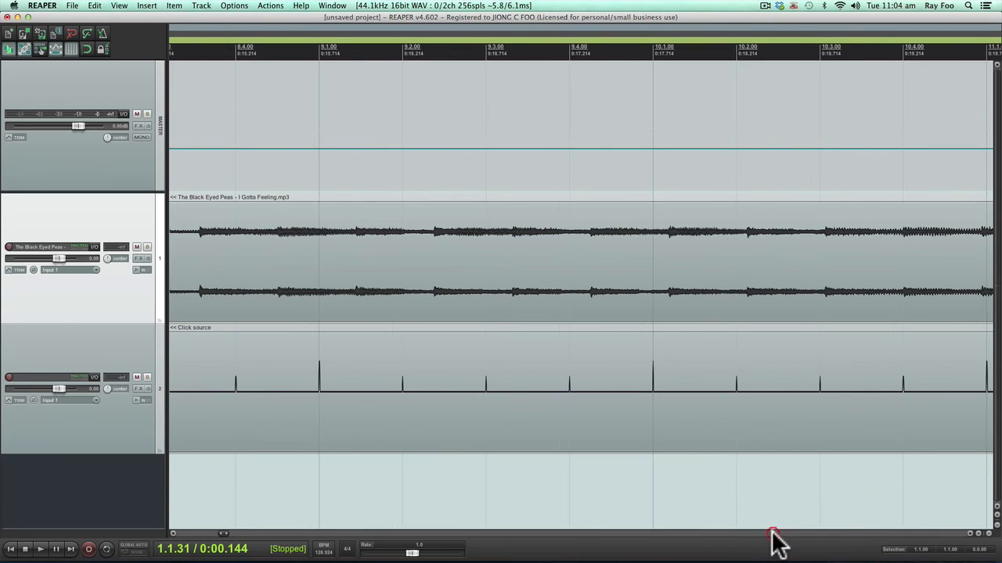
{"action": "left_click", "coordinate": [204, 533]}
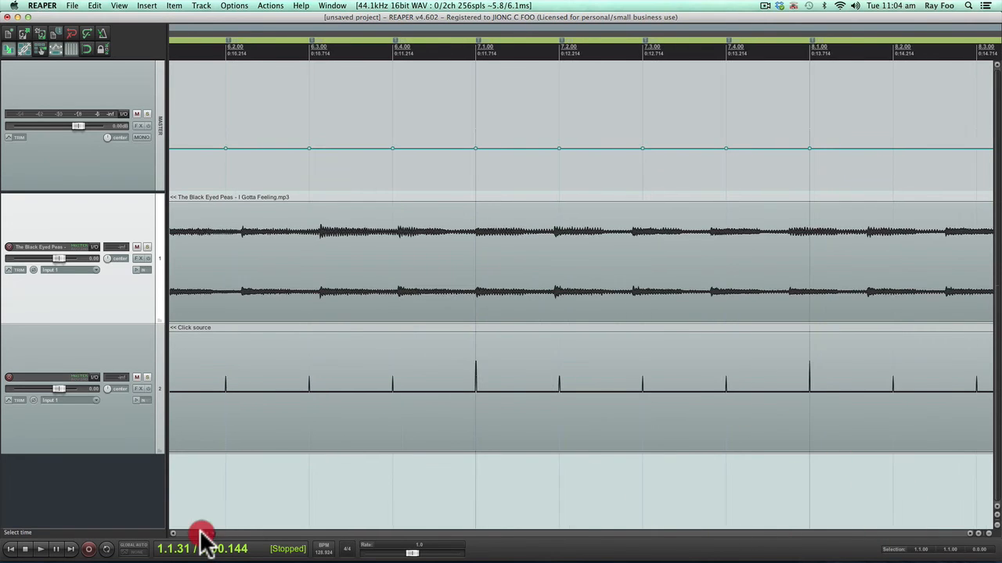
{"action": "left_click", "coordinate": [202, 533]}
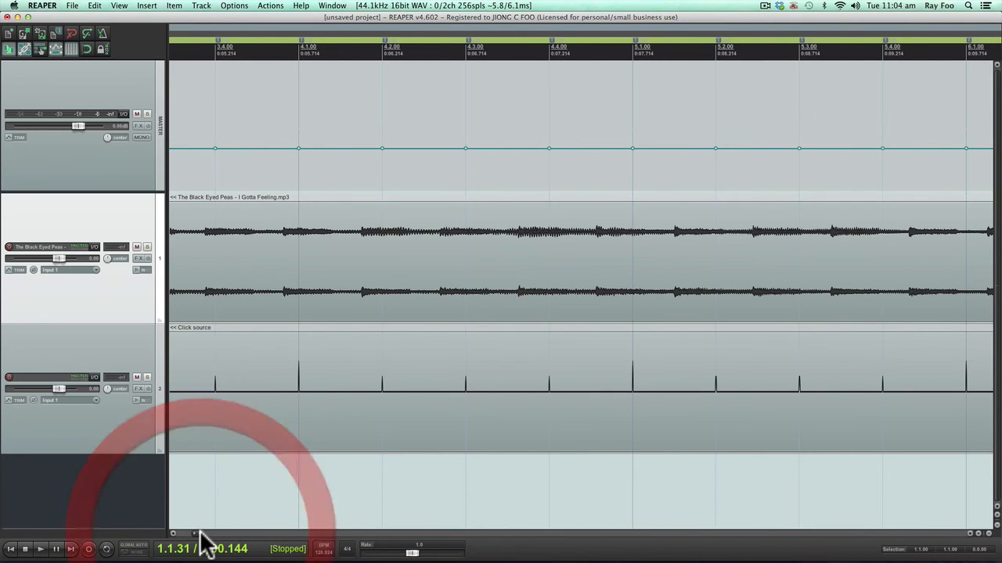
{"action": "left_click", "coordinate": [200, 533]}
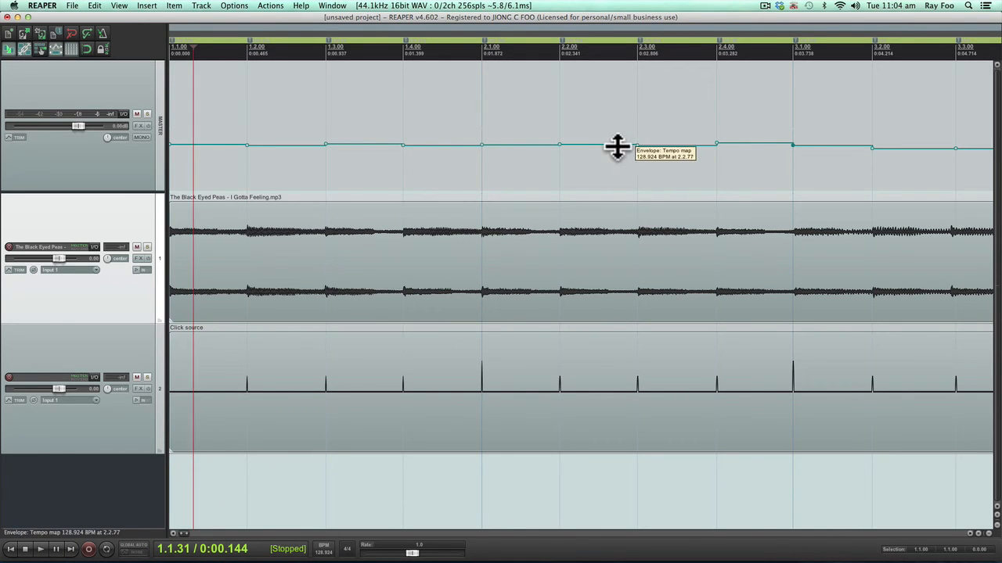
Fine-tune the tempo envelope segments from 2.2.00 to 3.3.00 to match the song's beats, and check the clicks by playing the project.
{"action": "left_click_drag", "start_coordinate": [617, 147], "coordinate": [619, 147]}
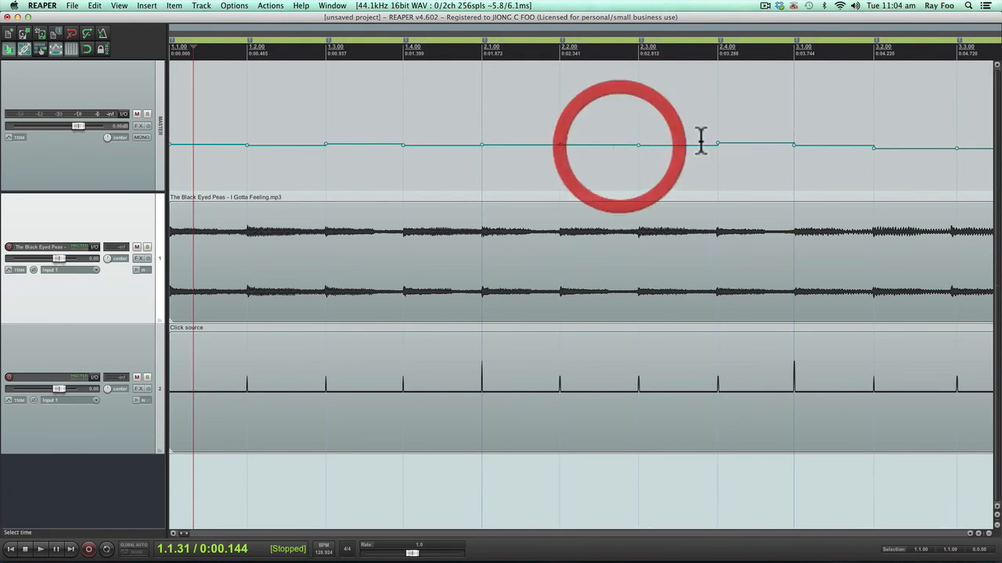
{"action": "left_click_drag", "start_coordinate": [697, 145], "coordinate": [697, 143]}
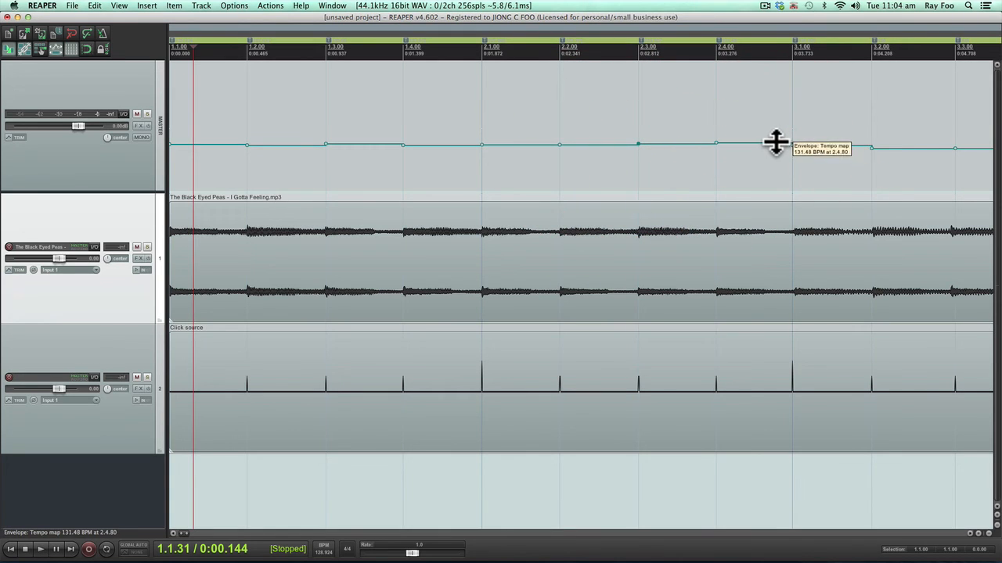
{"action": "left_click_drag", "start_coordinate": [775, 144], "coordinate": [834, 143]}
{"action": "left_click_drag", "start_coordinate": [908, 149], "coordinate": [910, 148]}
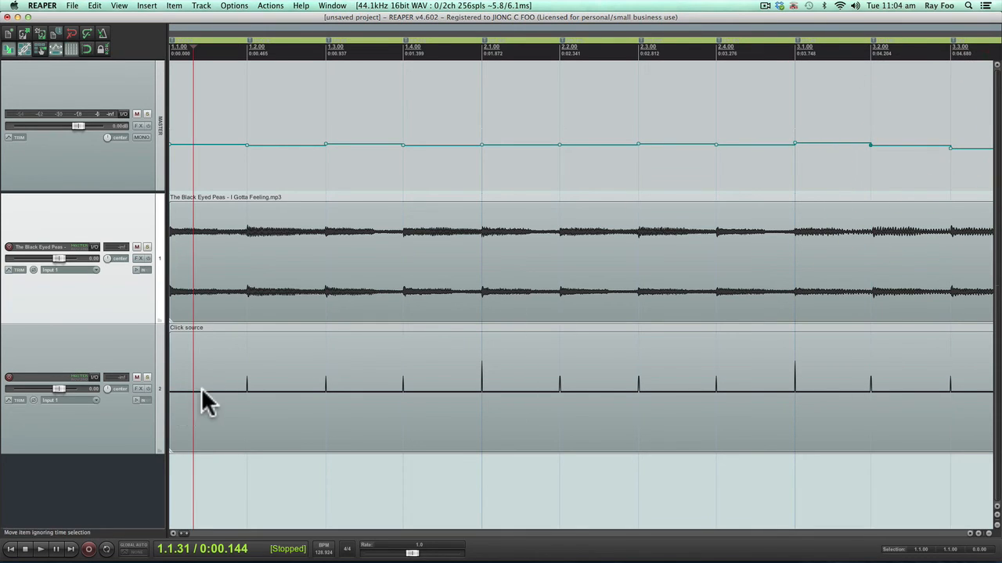
{"action": "key", "text": "space"}
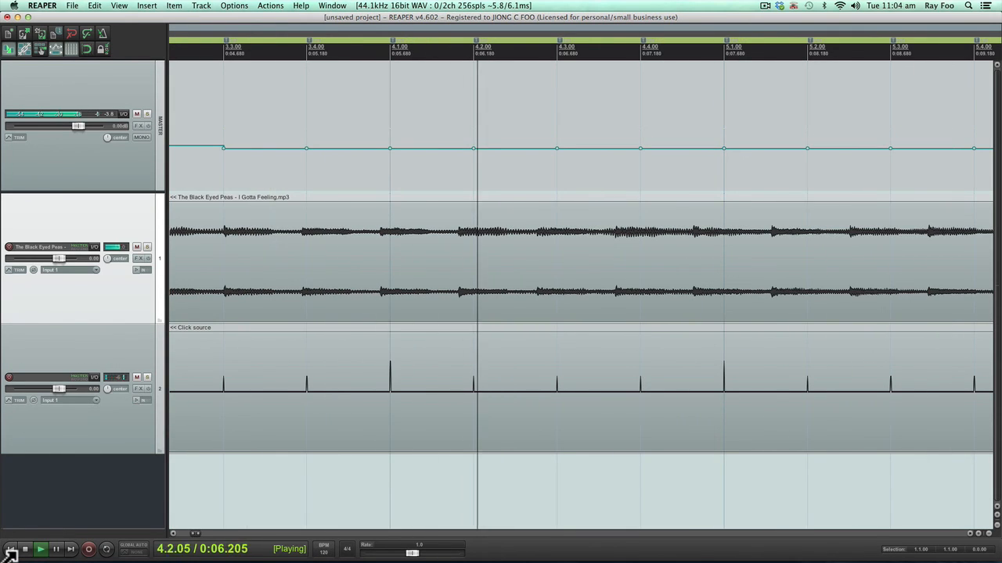
{"action": "key", "text": "space"}
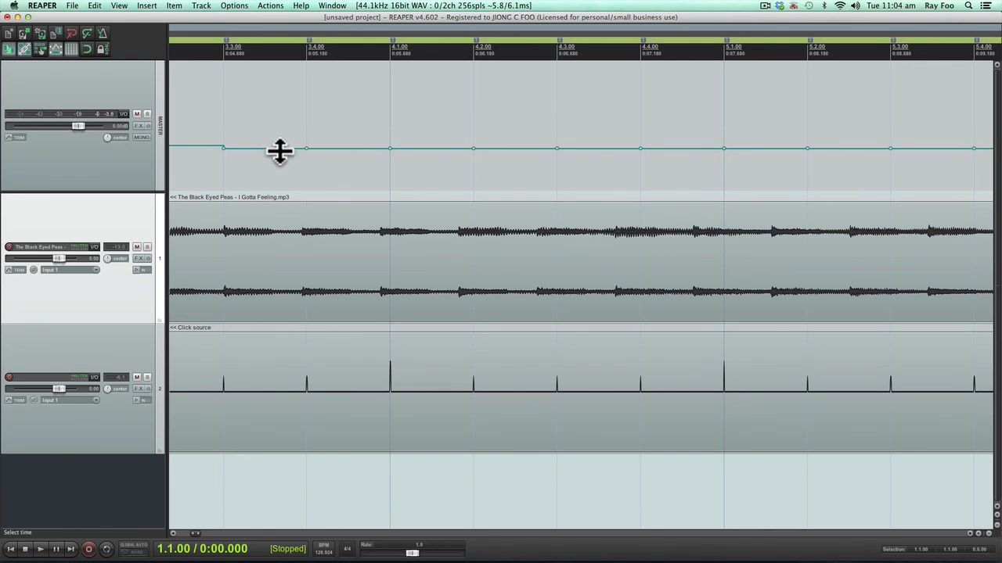
Raise each tempo envelope segment from 3.3.00 to 5.1.00 to align the clicks with the song's beats, and start playback from 1.1.00.
{"action": "left_click_drag", "start_coordinate": [275, 149], "coordinate": [276, 146]}
{"action": "left_click_drag", "start_coordinate": [343, 149], "coordinate": [346, 145]}
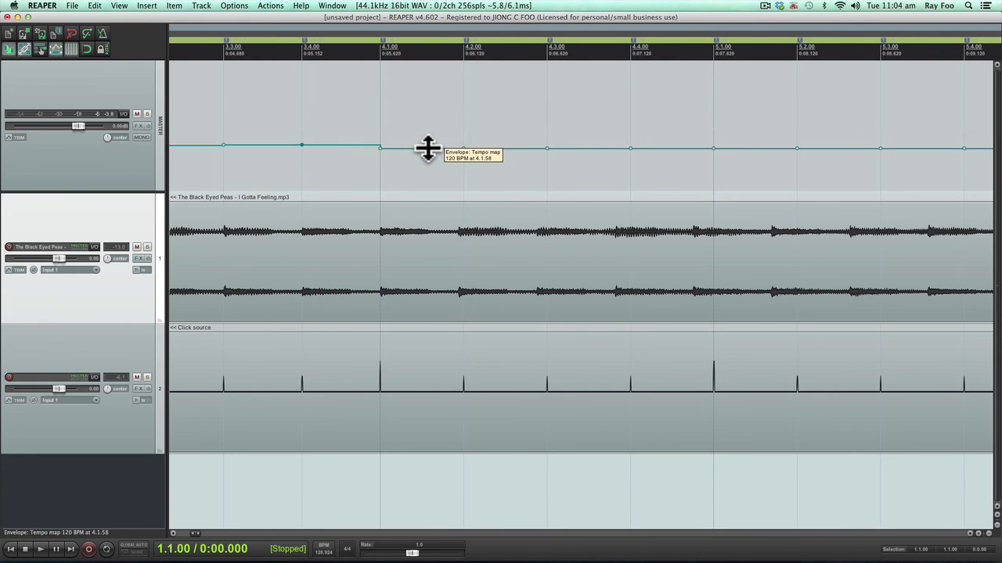
{"action": "left_click_drag", "start_coordinate": [427, 148], "coordinate": [427, 145]}
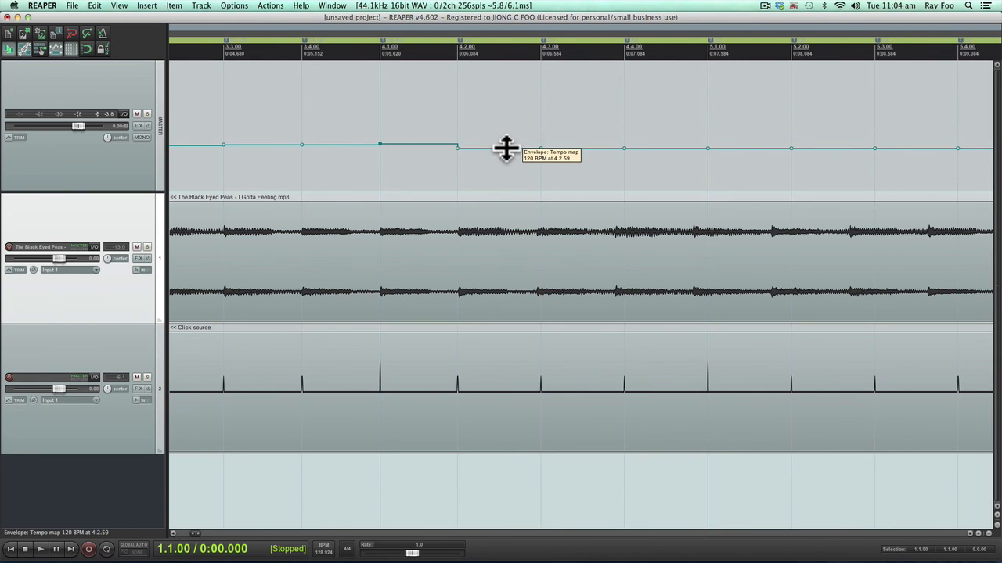
{"action": "left_click_drag", "start_coordinate": [505, 149], "coordinate": [504, 145]}
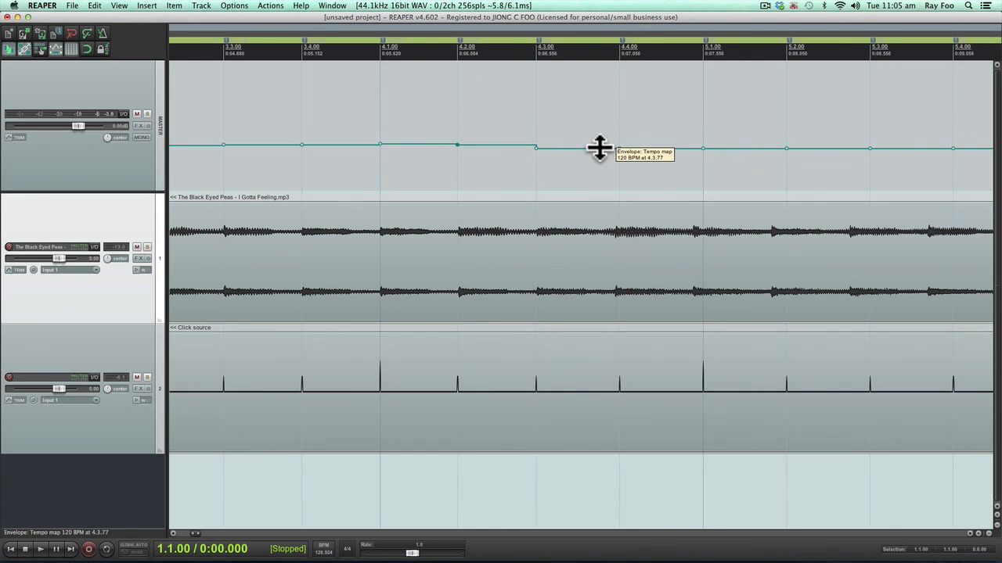
{"action": "left_click_drag", "start_coordinate": [599, 149], "coordinate": [598, 144]}
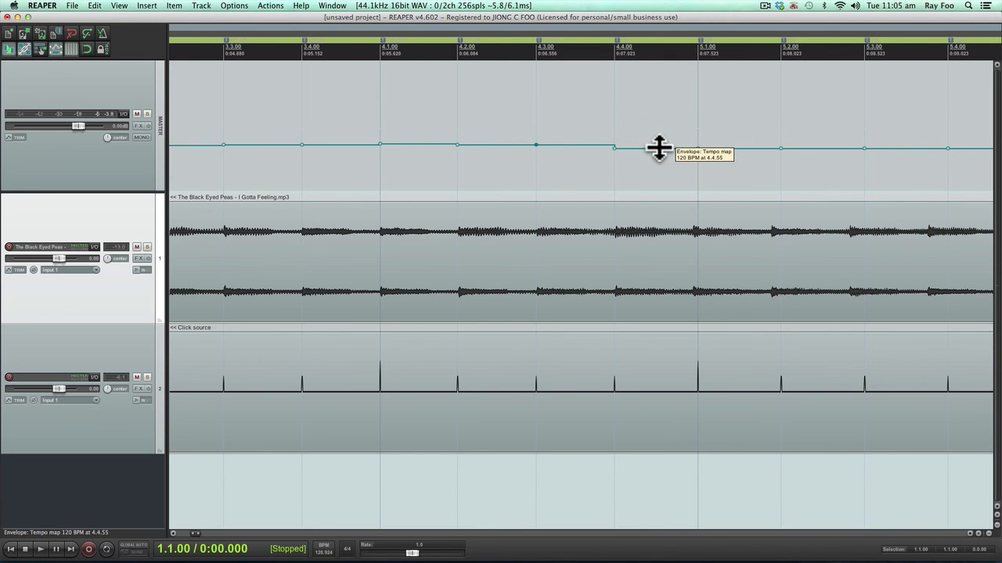
{"action": "left_click_drag", "start_coordinate": [659, 148], "coordinate": [660, 145]}
{"action": "key", "text": "space"}
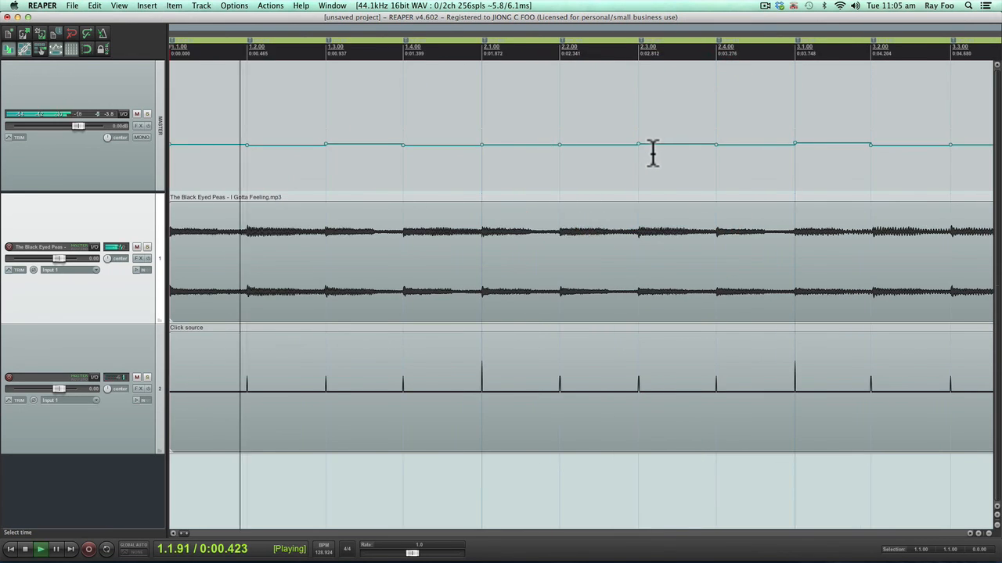